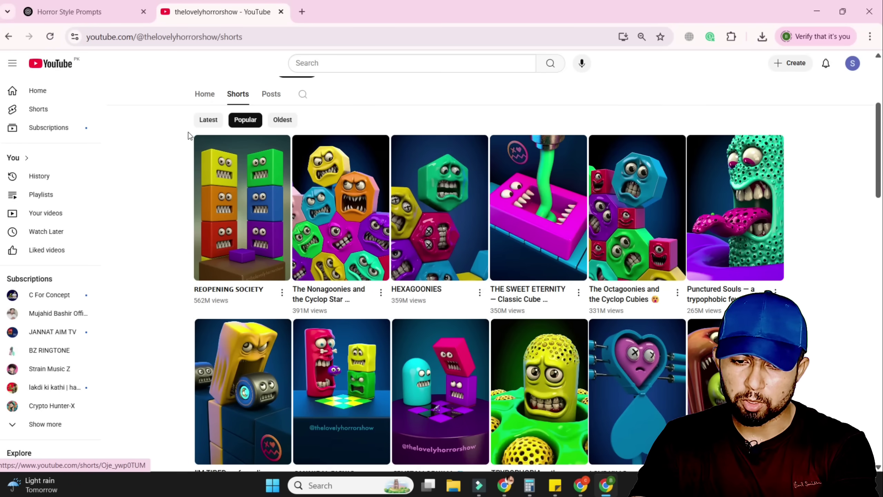
Step: Snip the grid of popular monster Shorts thumbnails, then start a new browser tab
key("super+shift+s")
left_click_drag(187, 131, 792, 464)
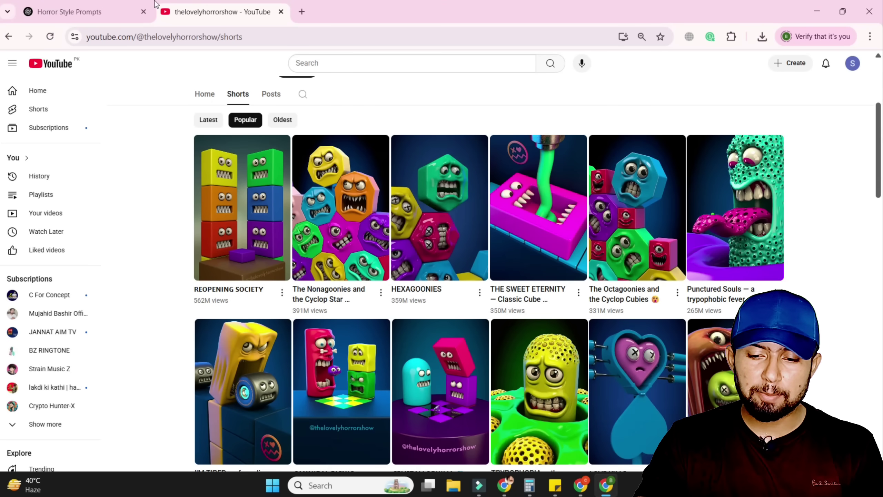
left_click(301, 12)
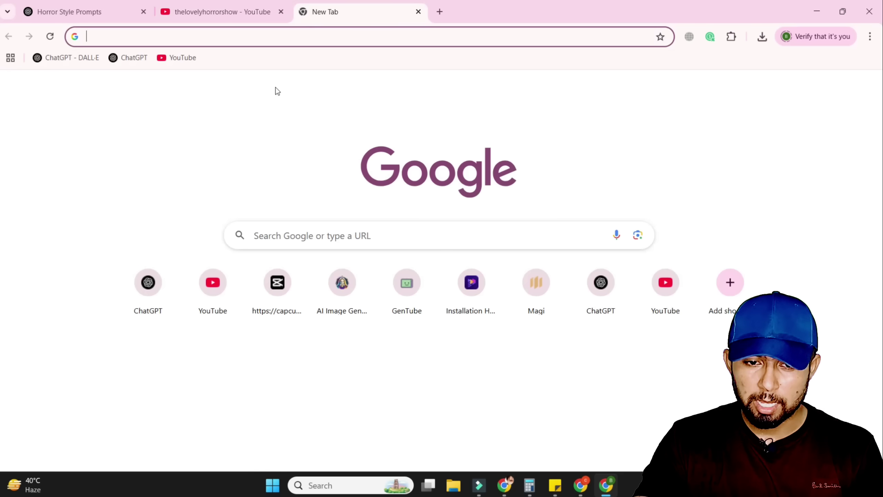
Step: In ChatGPT, attach the latest monster-thumbnails screenshot from Pictures > Screenshots
left_click(128, 63)
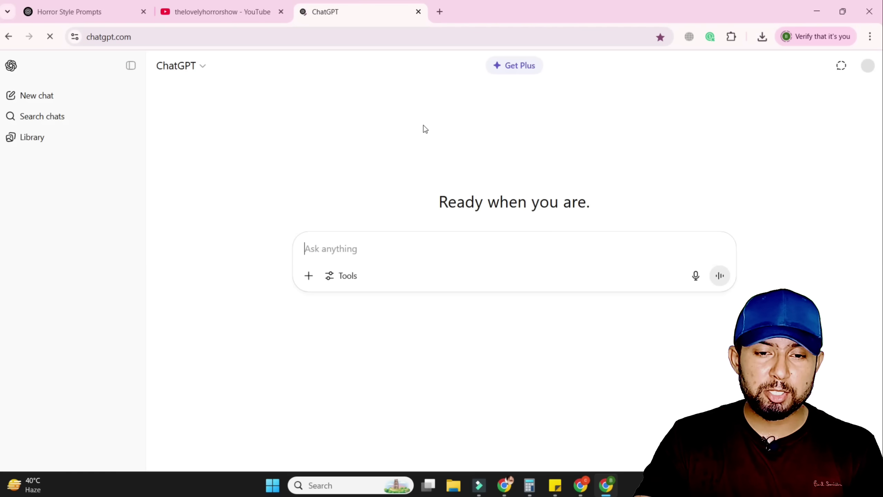
left_click(308, 278)
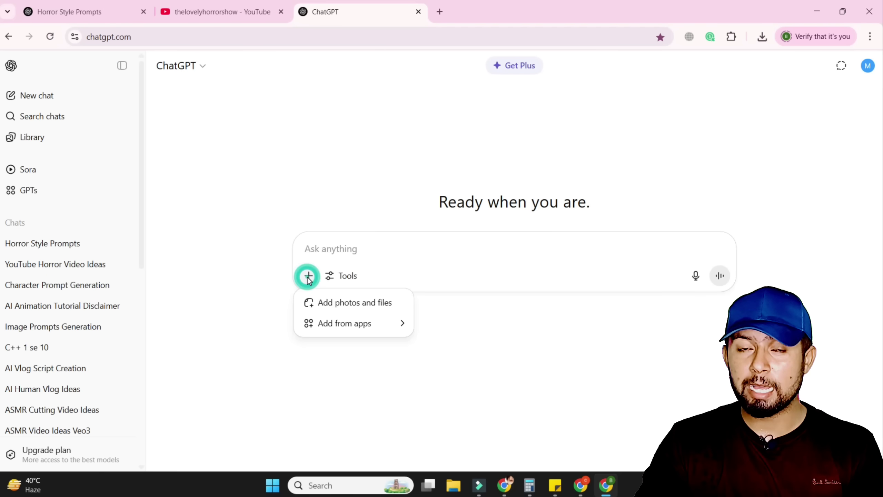
left_click(373, 306)
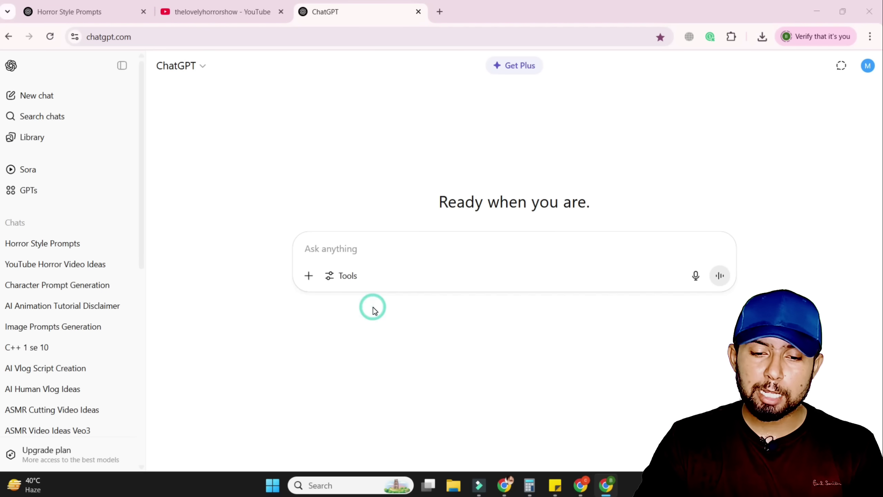
scroll(190, 140, "down", 2)
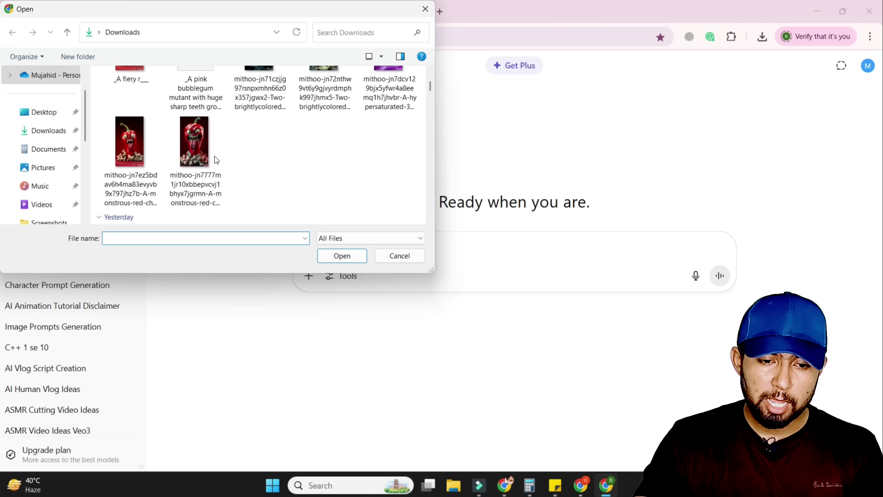
left_click(49, 168)
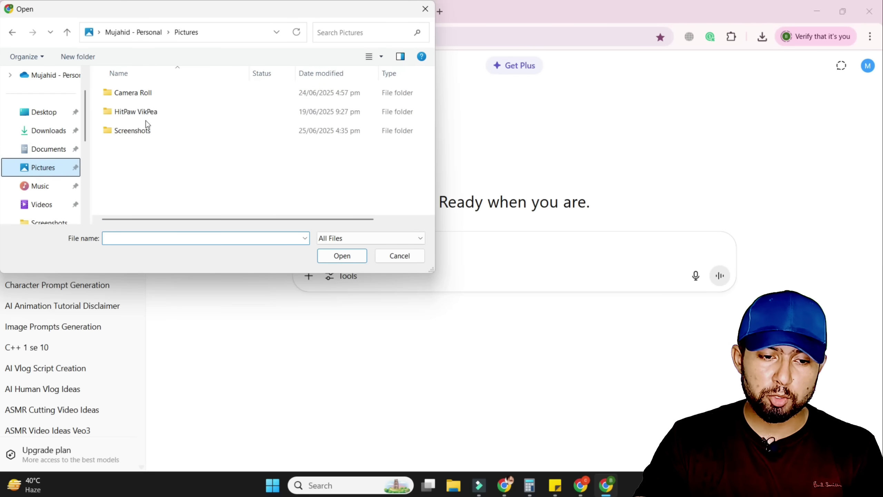
double_click(144, 130)
scroll(206, 133, "down", 10)
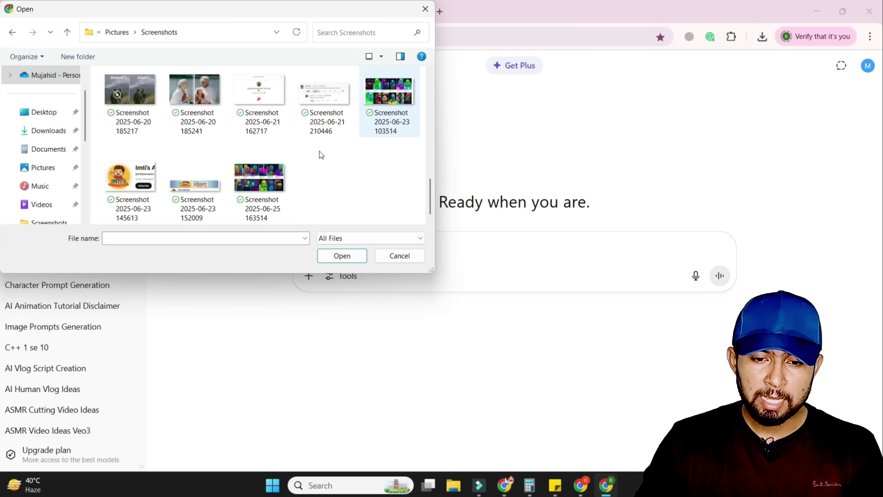
double_click(287, 170)
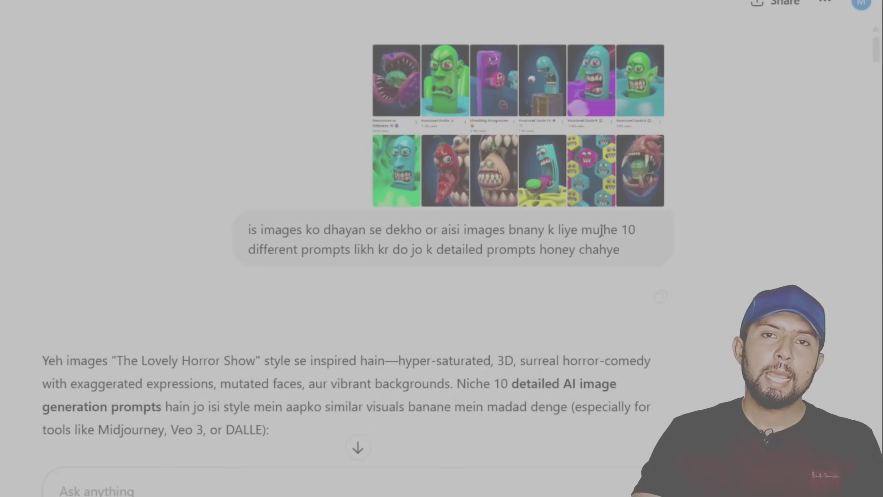
Step: Read through ChatGPT's ten monster image prompts in 'The Lovely Horror Show' style
left_click_drag(251, 229, 629, 251)
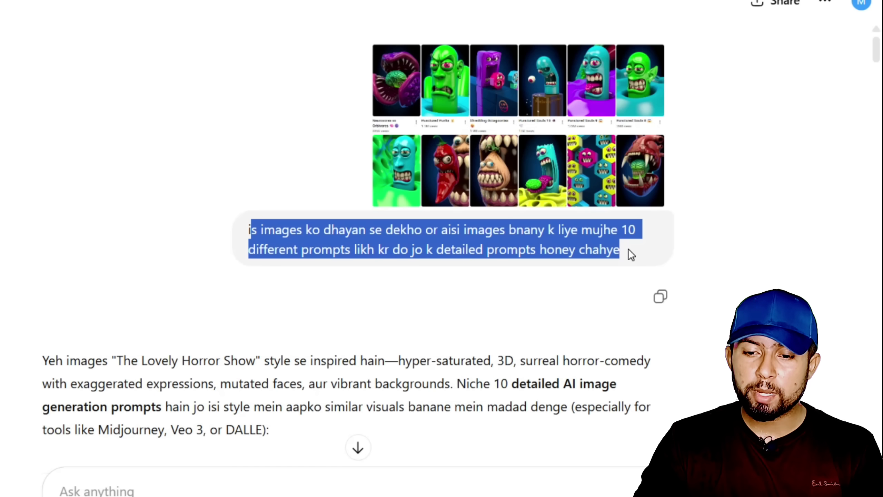
left_click(736, 265)
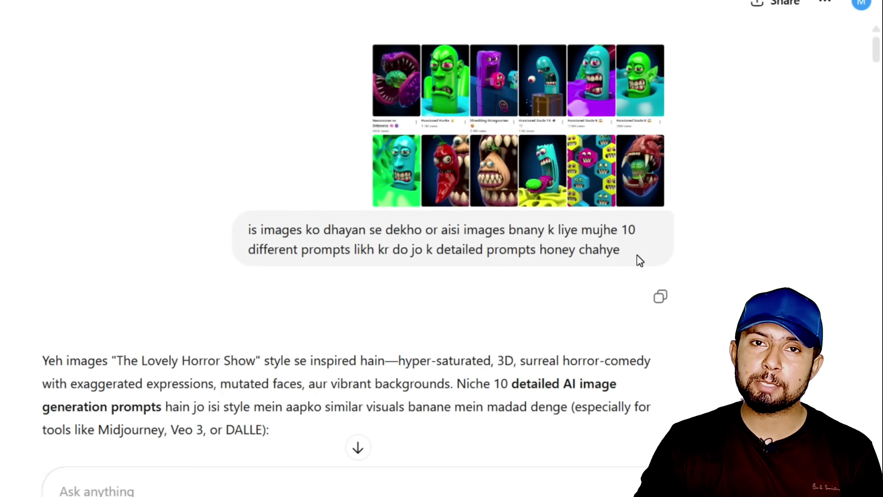
scroll(637, 259, "down", 3)
scroll(637, 259, "up", 3)
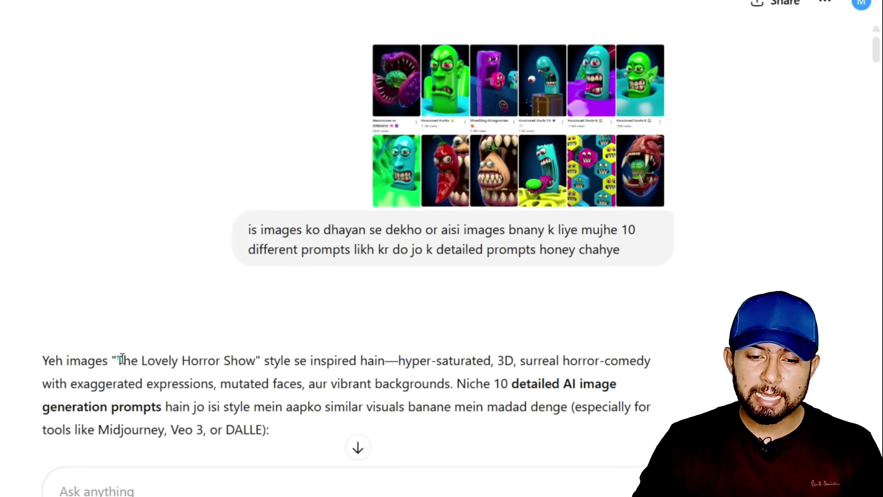
left_click_drag(121, 359, 251, 342)
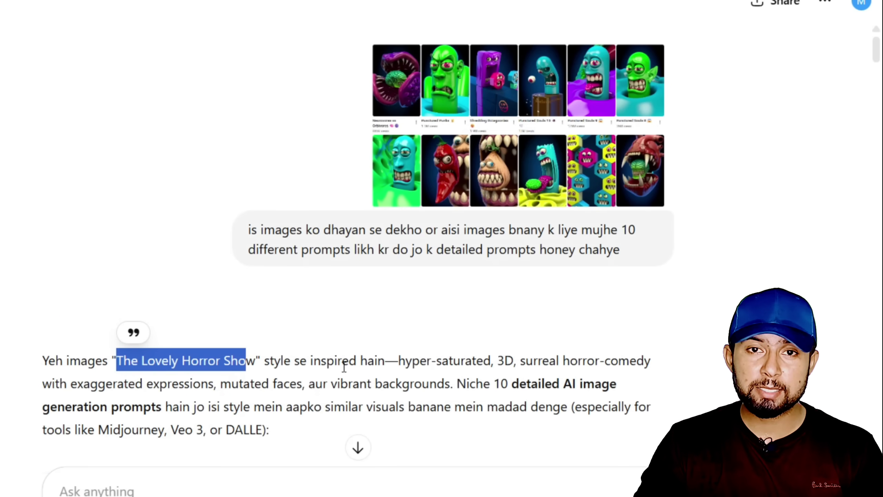
scroll(344, 366, "down", 6)
scroll(466, 238, "down", 4)
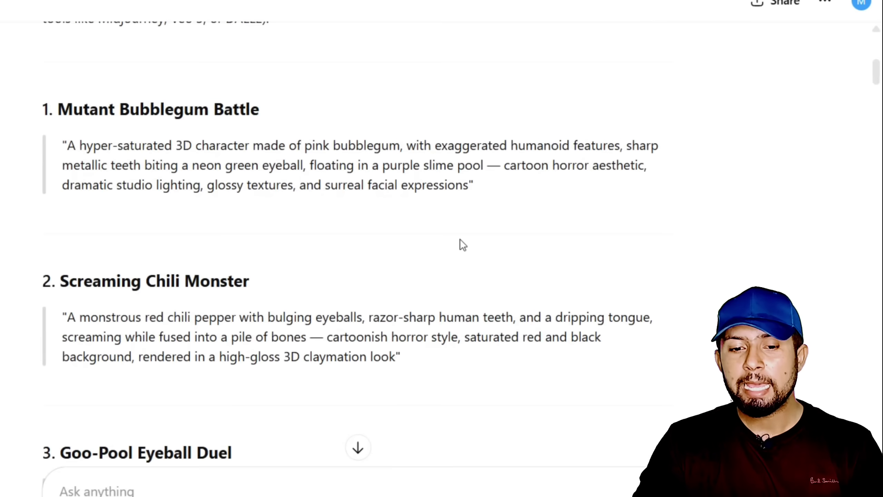
scroll(404, 245, "down", 20)
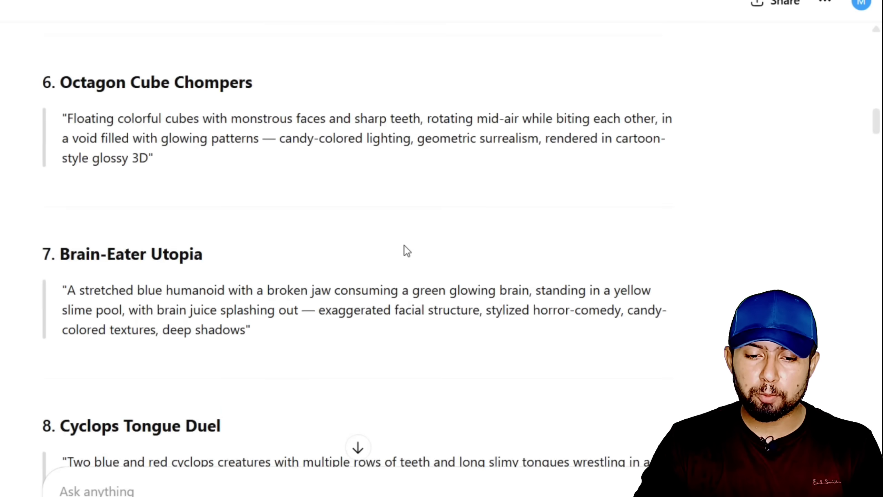
scroll(405, 246, "down", 3)
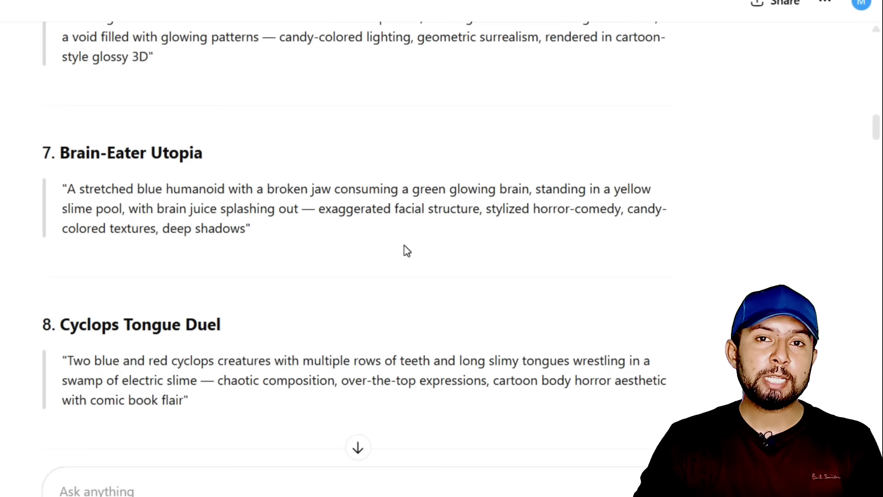
scroll(405, 244, "down", 12)
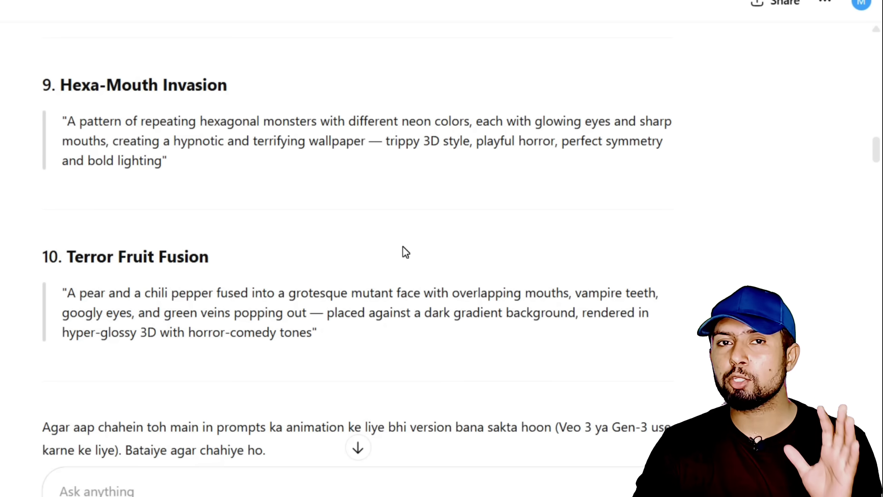
scroll(403, 247, "down", 10)
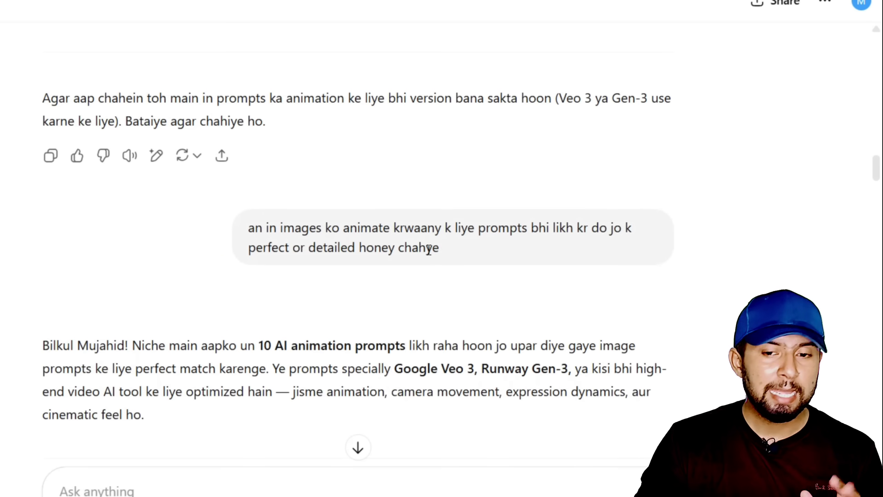
Step: Scroll through ChatGPT's per-monster animation prompts reply
left_click_drag(440, 247, 244, 233)
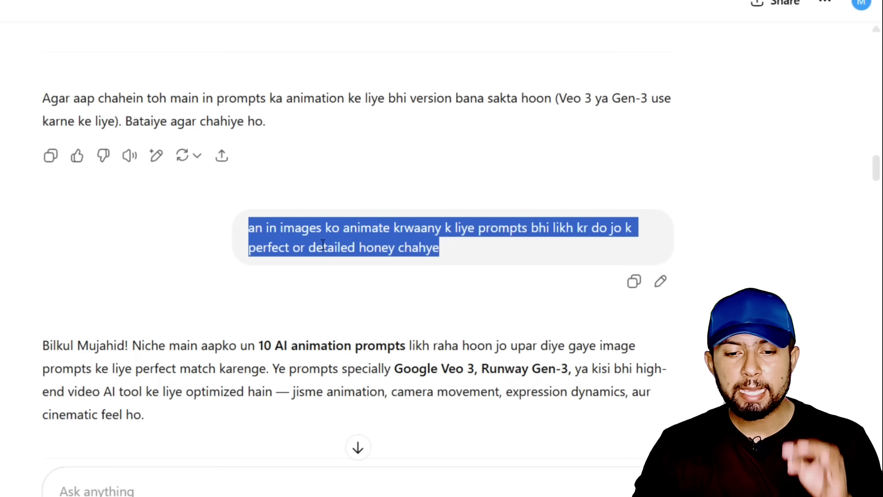
left_click(435, 237)
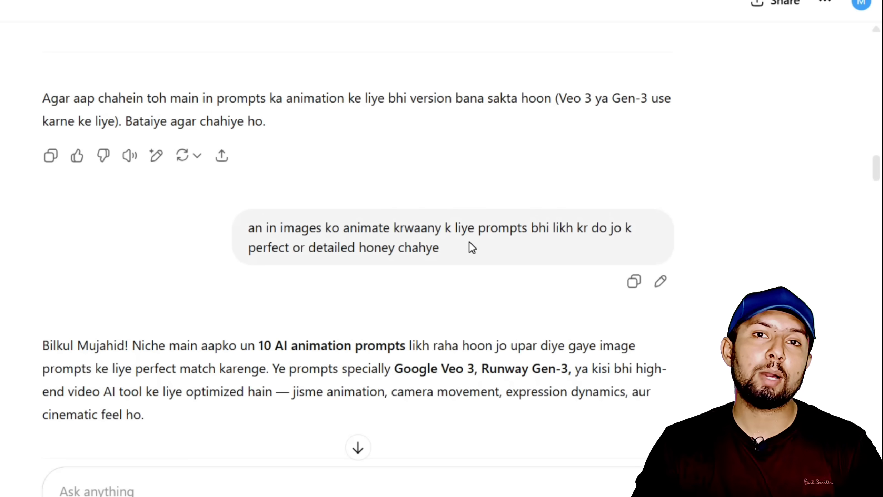
scroll(470, 243, "down", 15)
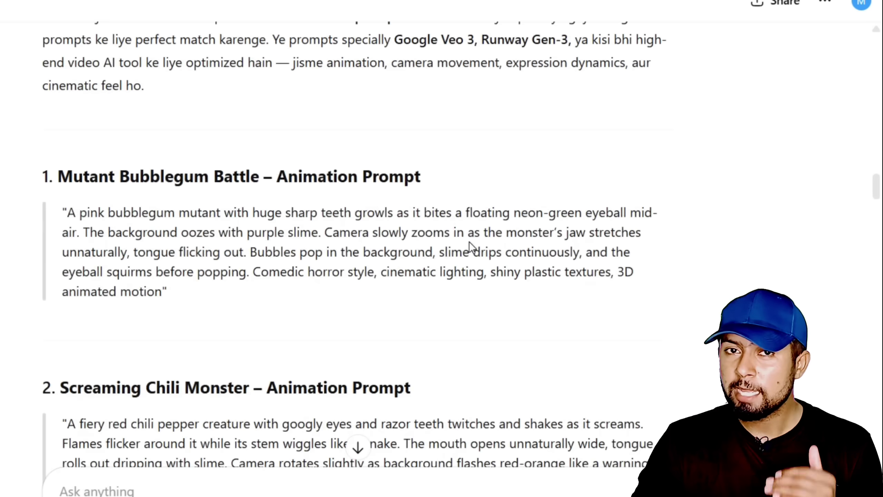
scroll(469, 242, "down", 10)
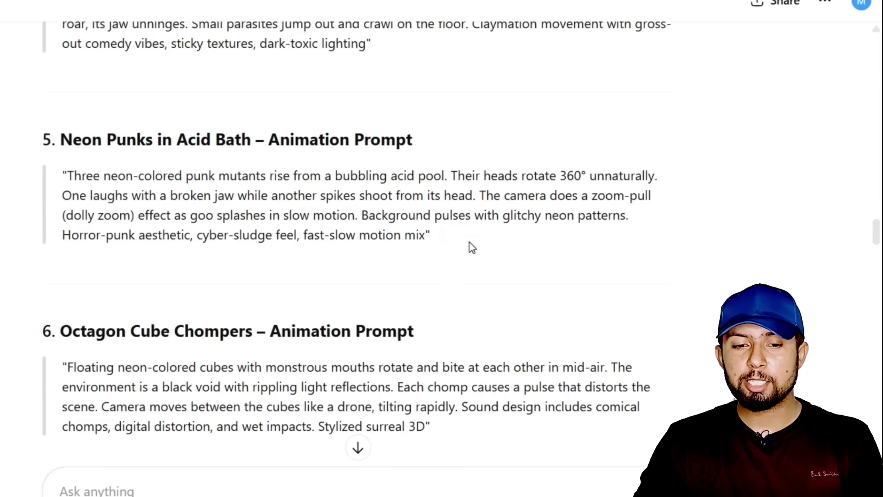
scroll(469, 242, "down", 2)
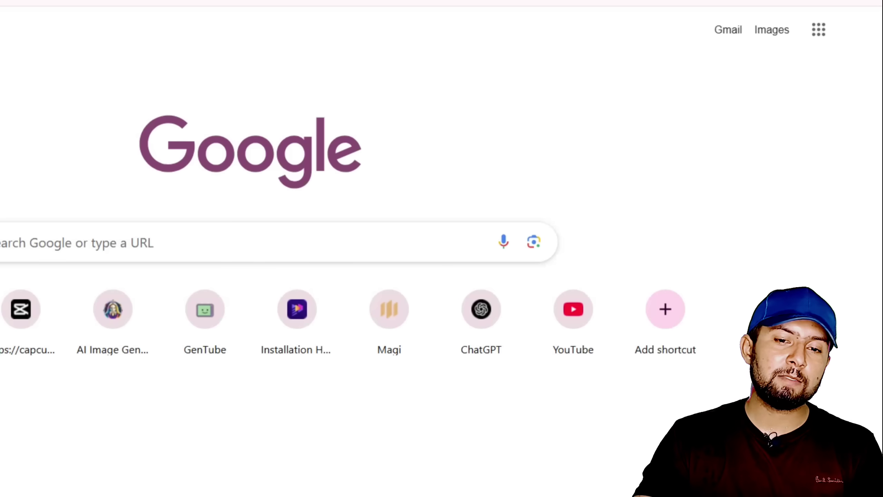
Step: Search Google for 'gentube', open the GenTube site and its new-image creation panel
left_click(196, 2)
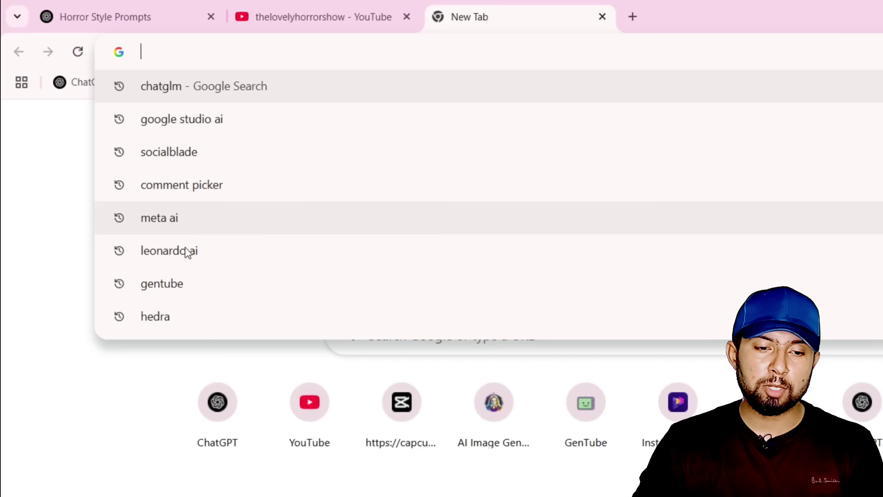
left_click(172, 283)
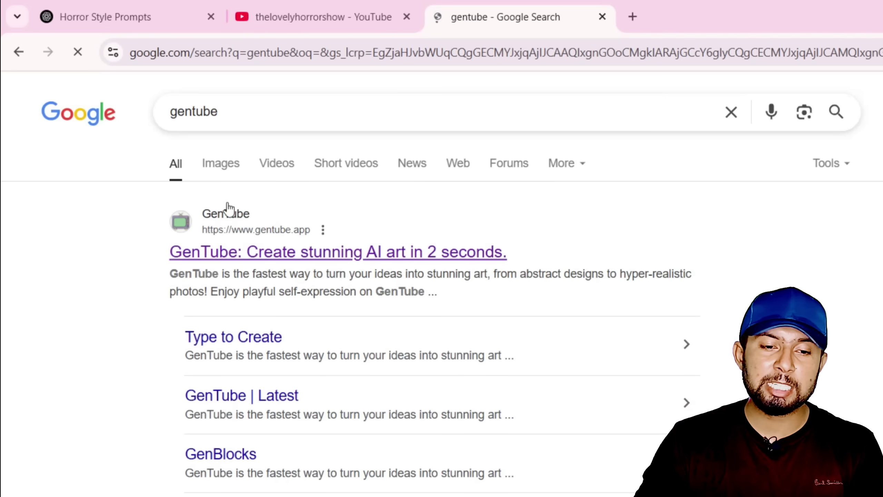
left_click(278, 257)
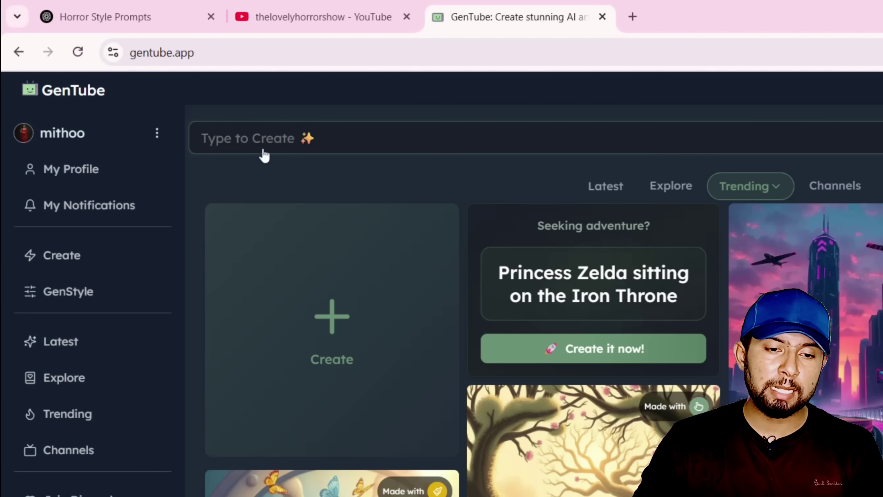
left_click(256, 139)
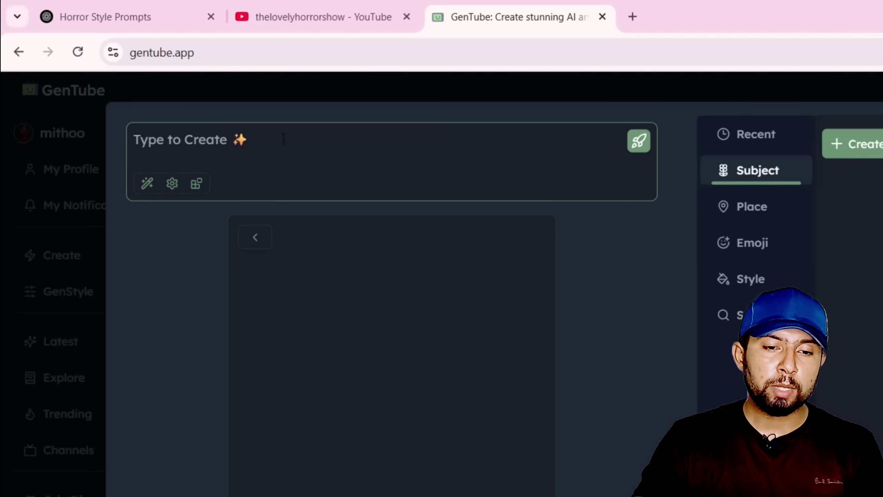
Step: Select the Mutant Bubblegum Battle prompt in the Horror Style Prompts chat
left_click(132, 14)
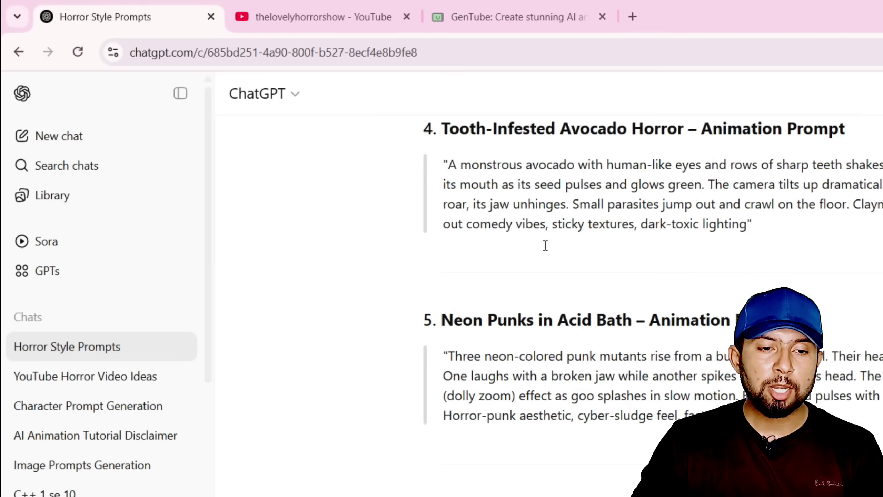
scroll(556, 251, "up", 20)
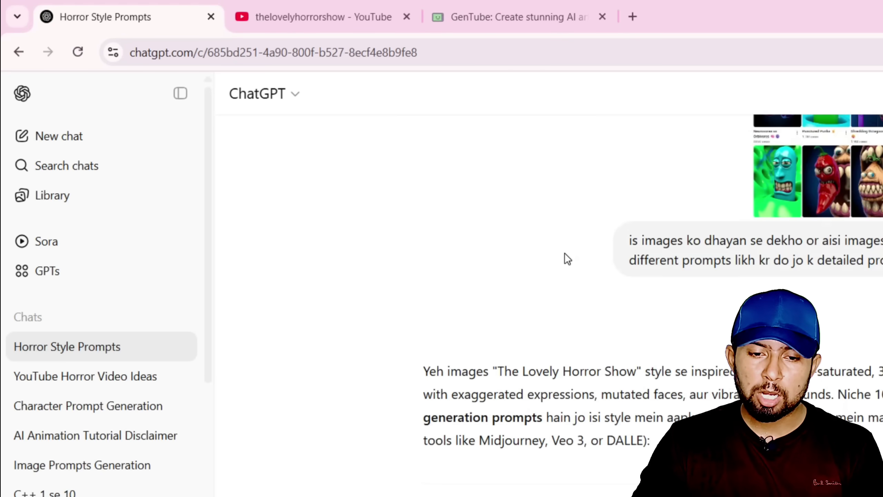
scroll(565, 254, "down", 10)
left_click_drag(867, 203, 438, 151)
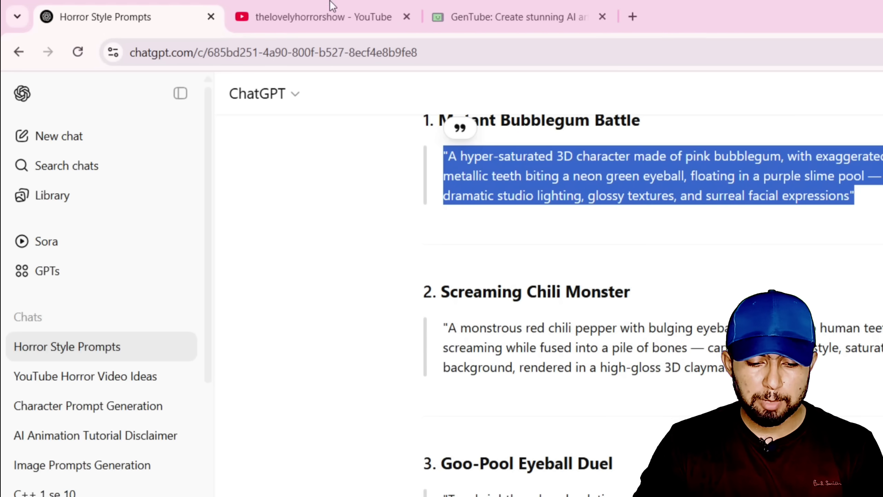
Step: Paste the bubblegum monster prompt into GenTube's 'Type to Create' box to generate it
left_click(462, 13)
left_click(341, 141)
type("\"A hyper-saturated 3D character made of pink bubblegum, with exaggerated humanoid features, sharp metallic teeth biting a neon green eyeball, floating in a purple slime pool — cartoon horror aesthetic, dramatic studio lighting, glossy textures, and surreal facial expressions\"")
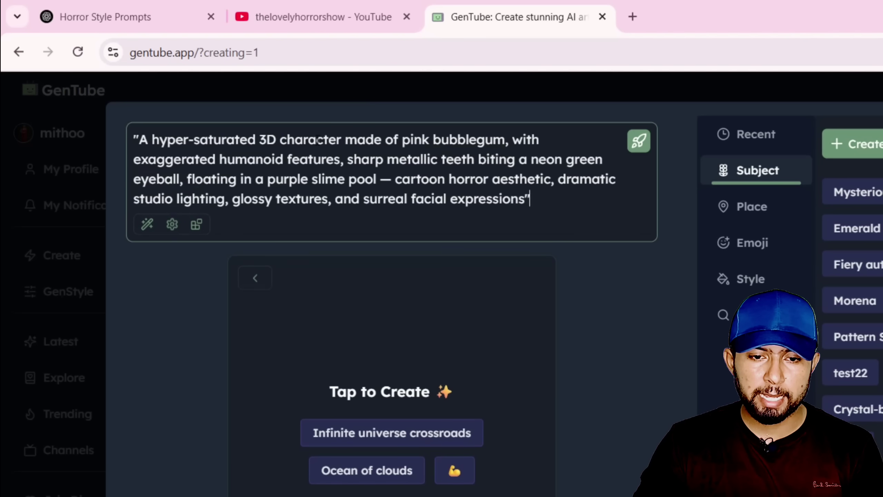
Step: Set the image aspect ratio to 9:16 and regenerate the bubblegum monster prompt
left_click(169, 226)
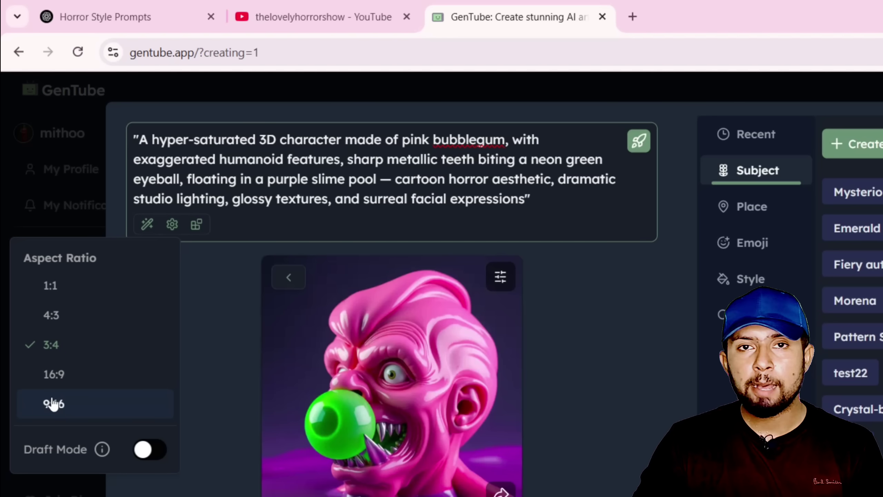
left_click(53, 405)
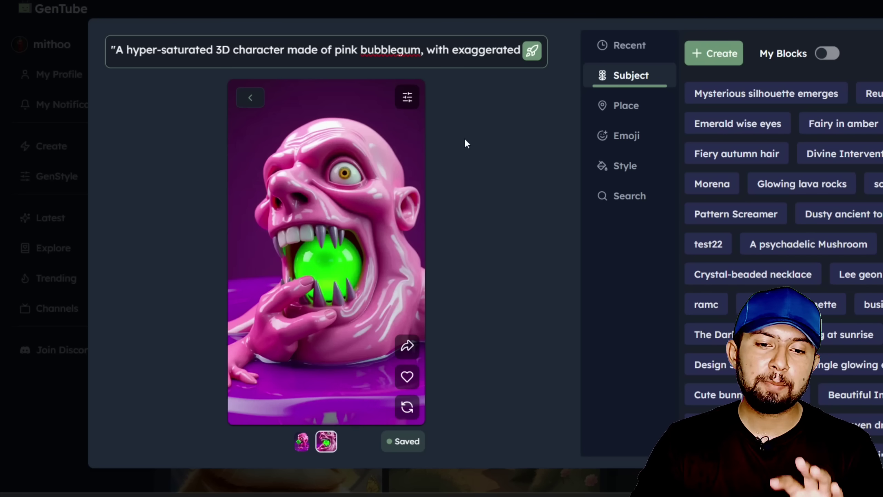
left_click(447, 57)
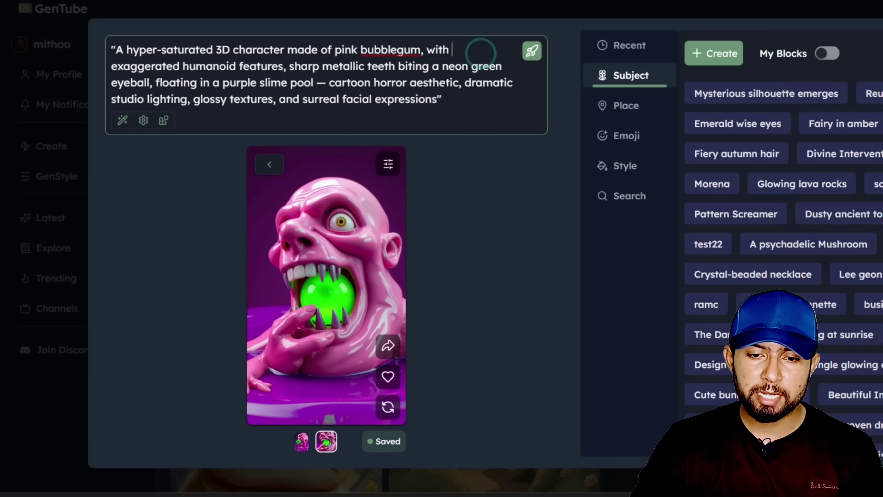
left_click(446, 98)
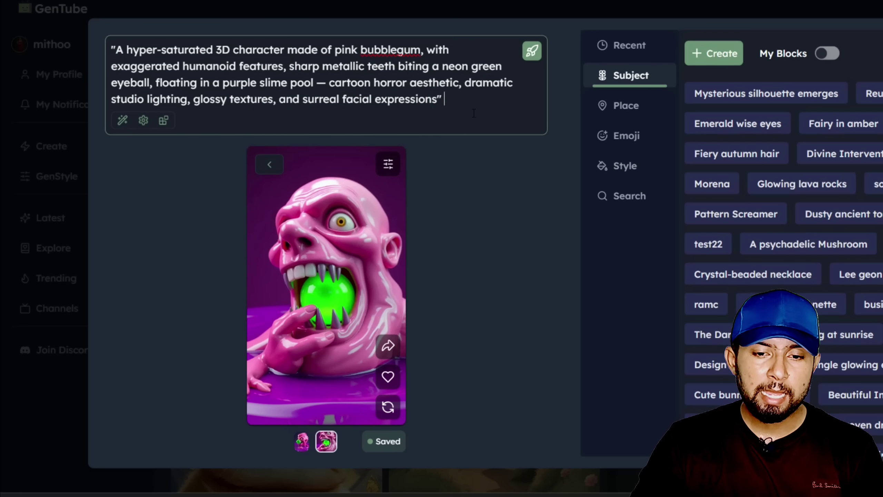
key("Return")
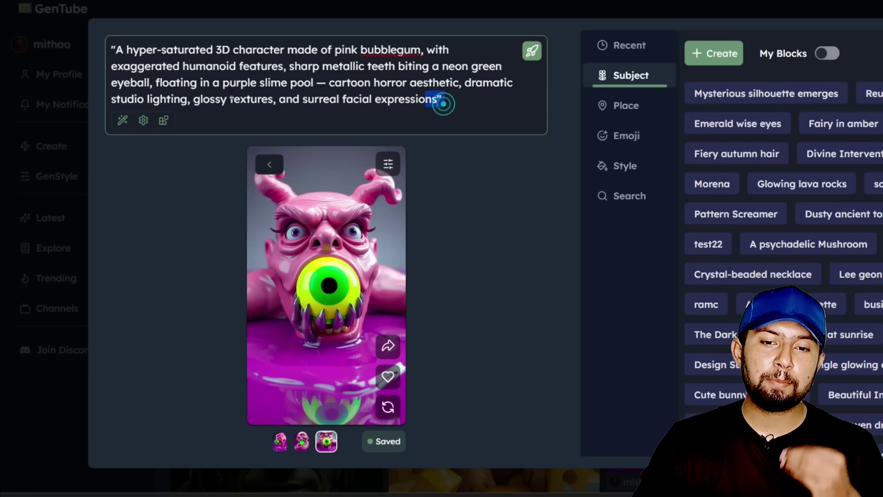
left_click_drag(443, 98, 111, 49)
Step: Replace the old prompt with the Screaming Chili Monster prompt from ChatGPT
key("BackSpace")
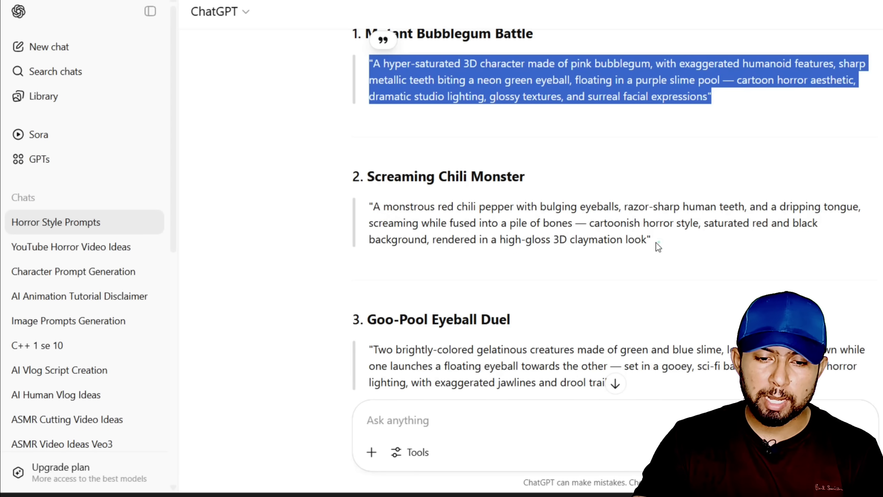
left_click_drag(659, 247, 359, 208)
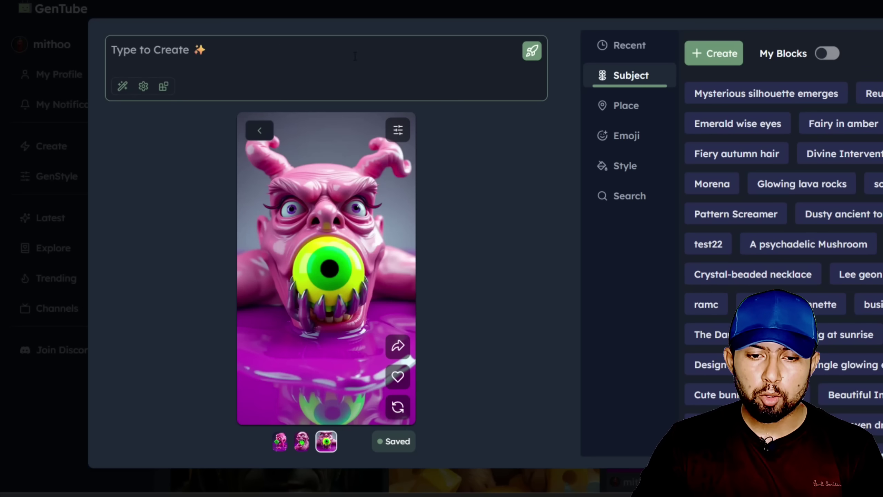
type("\"A monstrous red chili pepper with bulging eyeballs, razor-sharp human teeth, and a dripping tongue, screaming while fused into a pile of bones — cartoonish horror style, saturated red and black background, rendered in a high-gloss 3D claymation look\"")
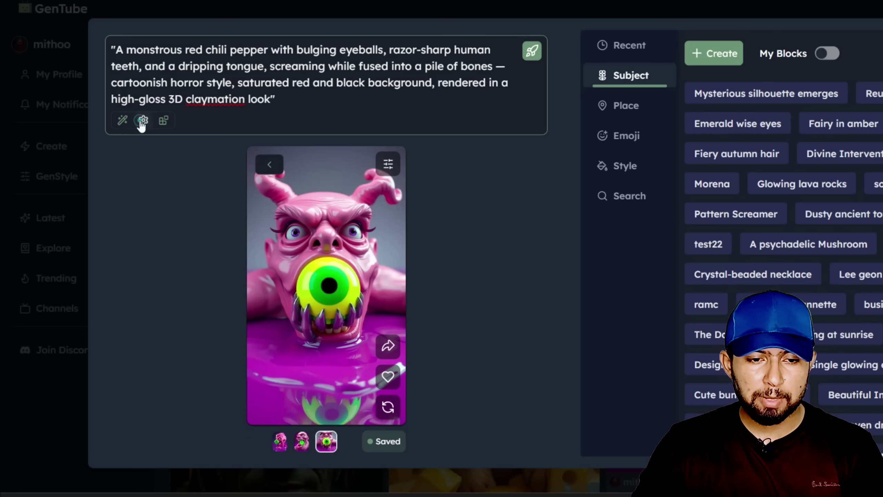
Step: Confirm the aspect ratio and generate the red chili pepper monster images
left_click(143, 120)
left_click(56, 275)
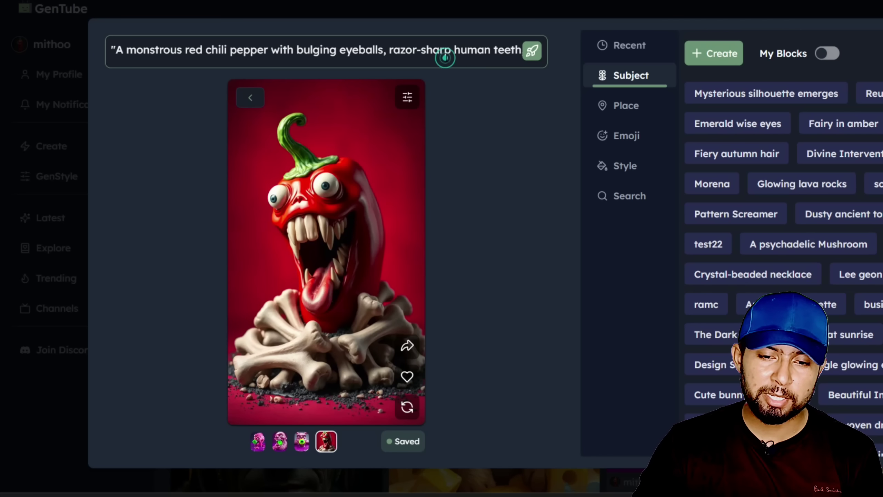
left_click(446, 60)
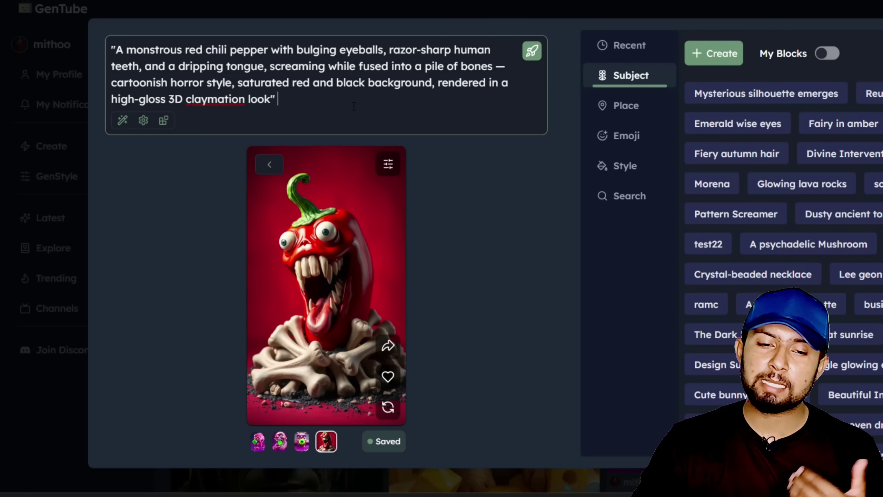
left_click(443, 167)
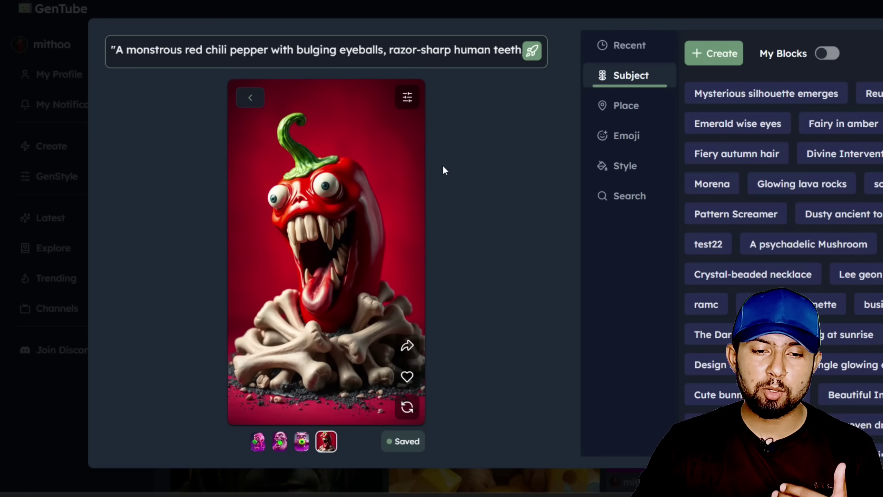
key("Return")
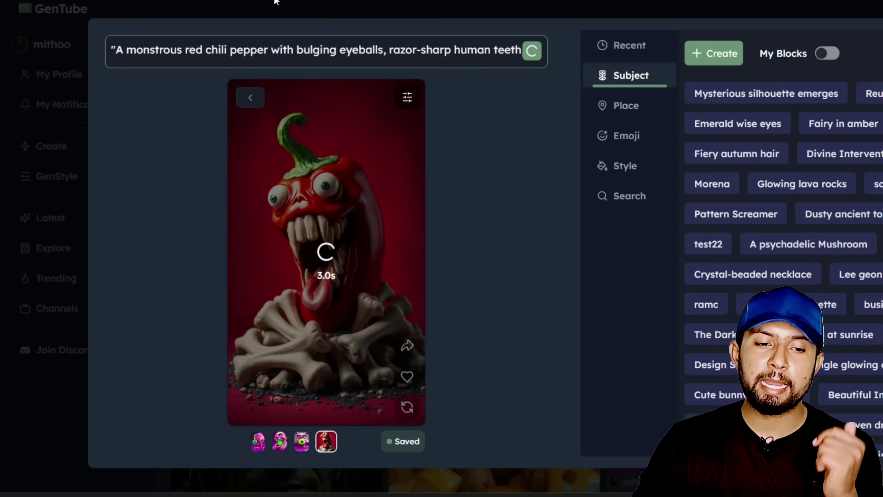
left_click(241, 98)
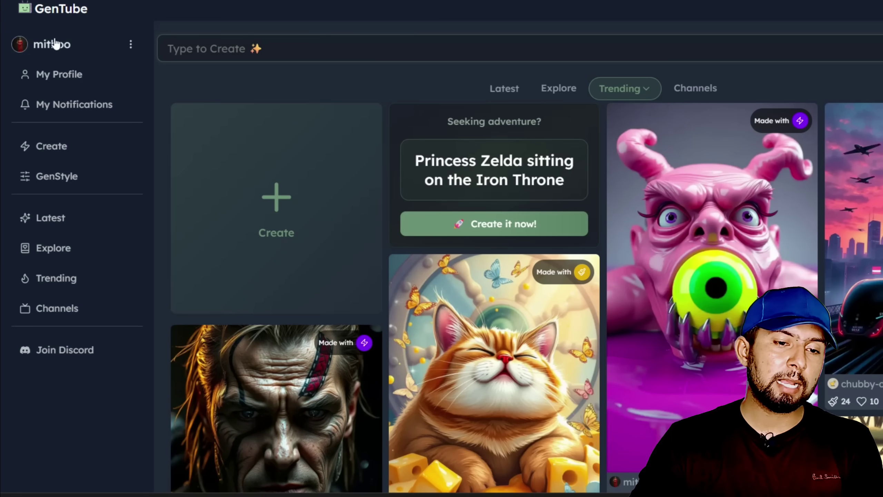
Step: Browse the My Profile creations grid and open the first red chili monster image
left_click(54, 80)
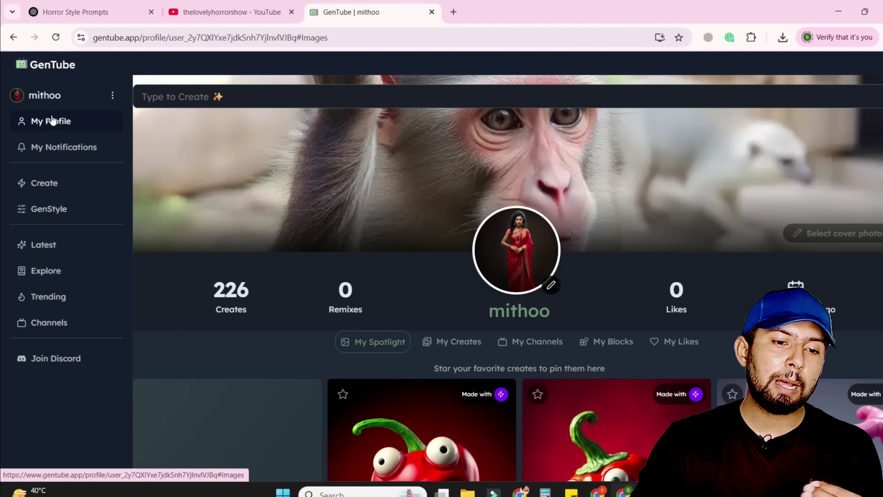
scroll(417, 222, "down", 2)
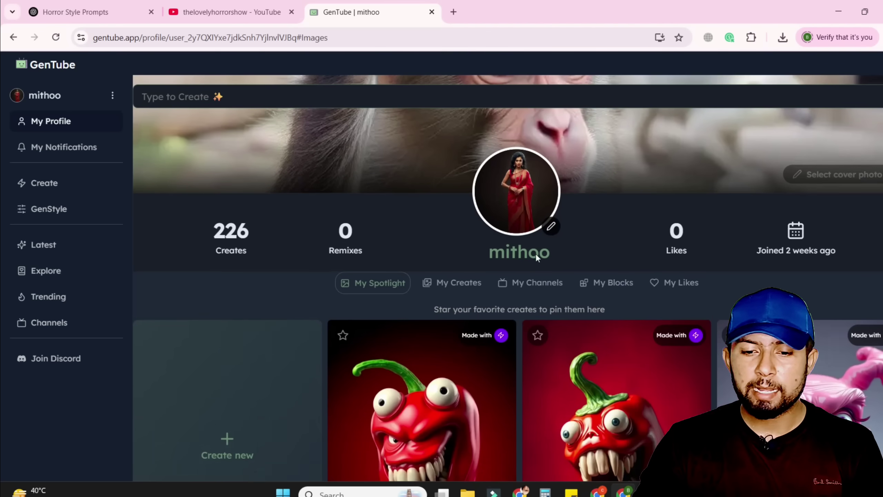
scroll(535, 258, "down", 10)
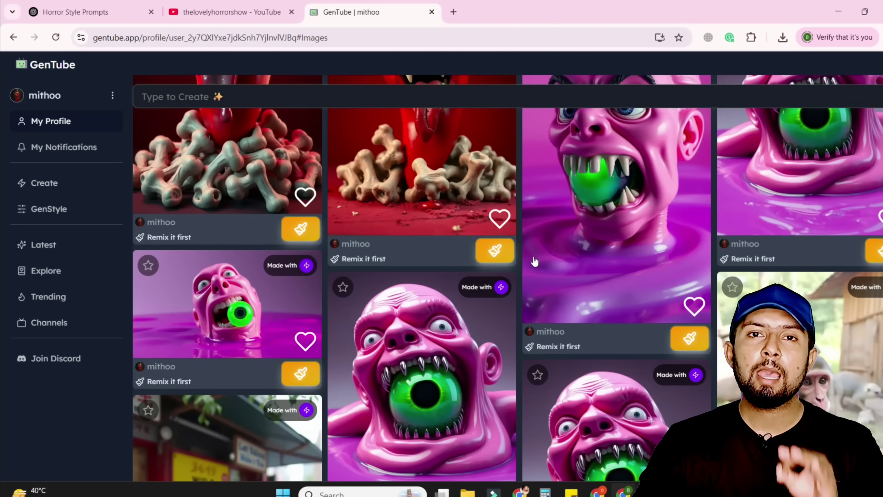
scroll(535, 261, "down", 8)
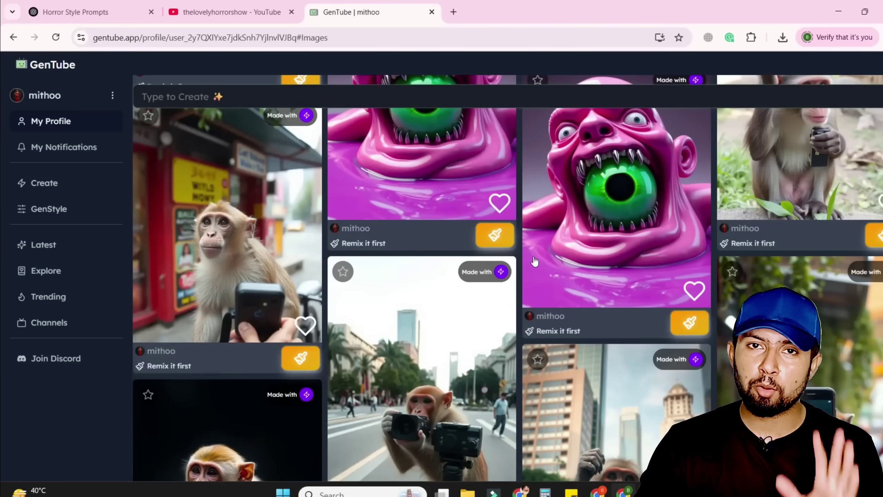
scroll(535, 261, "down", 6)
scroll(532, 265, "up", 10)
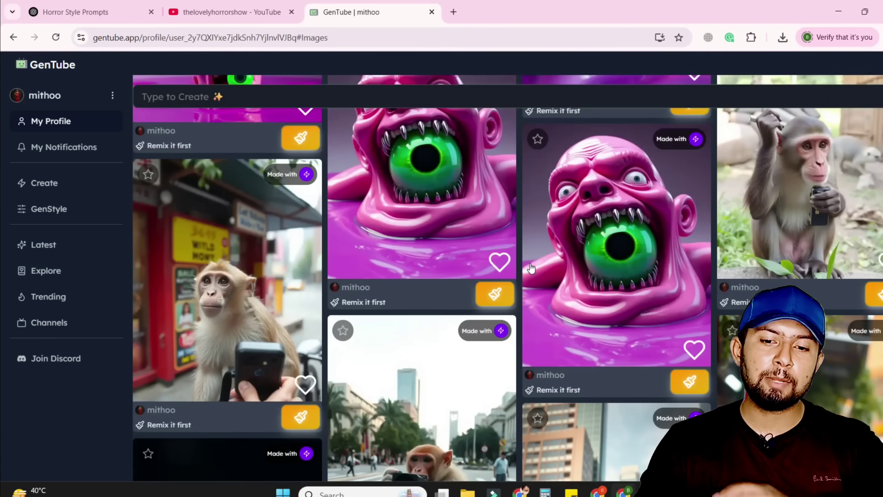
scroll(531, 267, "up", 10)
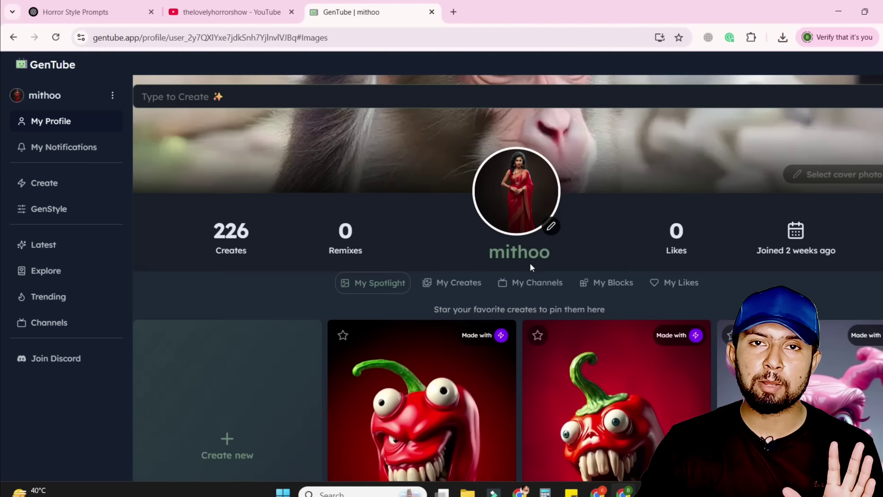
scroll(530, 262, "down", 8)
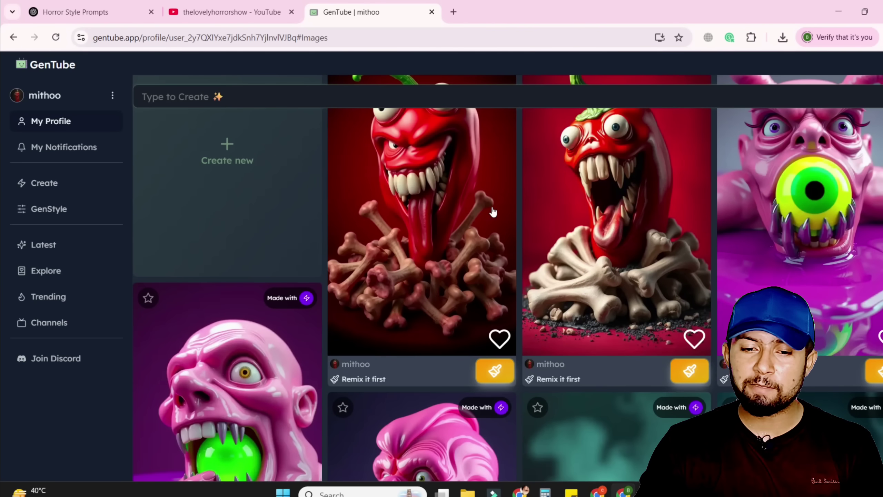
left_click(456, 161)
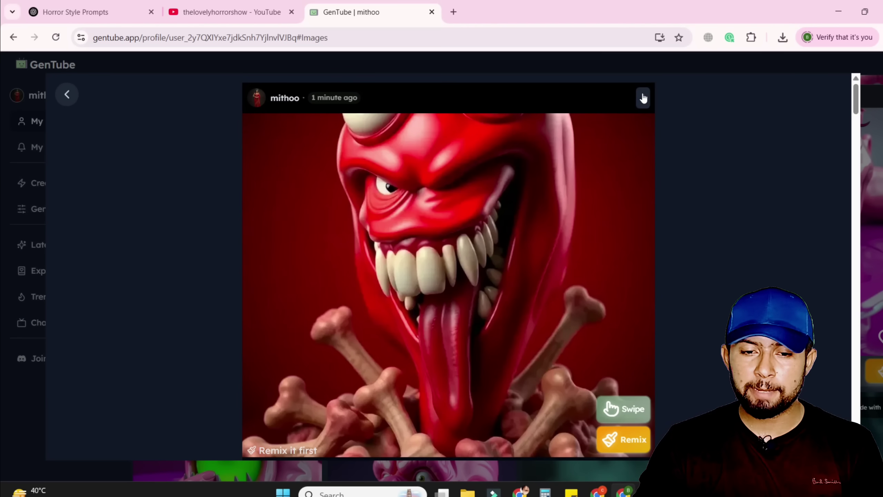
Step: Download the red chili monster image from its options menu and return to the grid
left_click(644, 99)
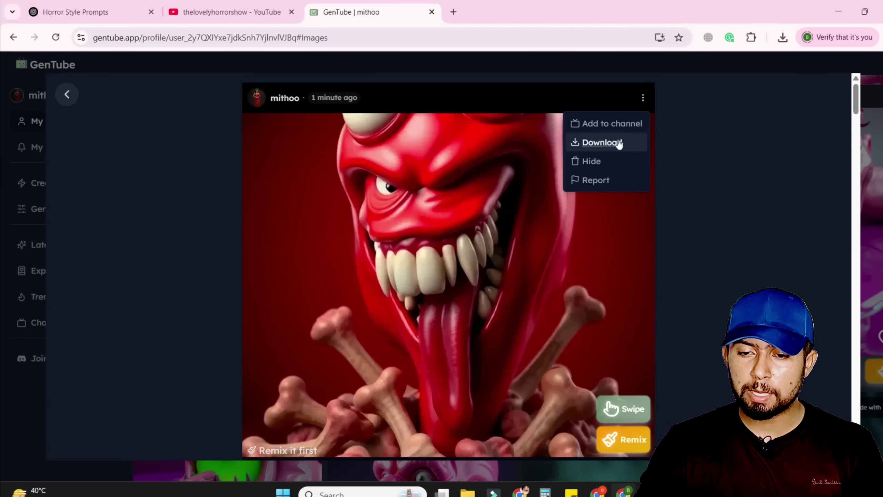
left_click(598, 144)
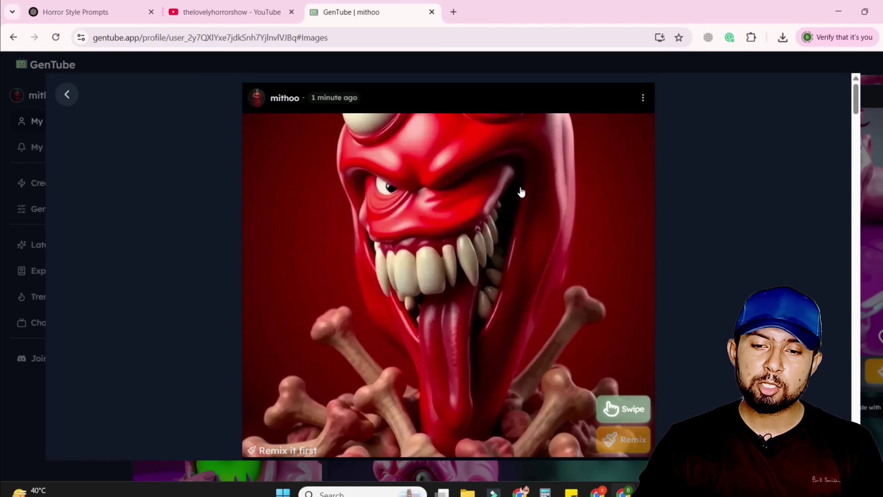
left_click(69, 95)
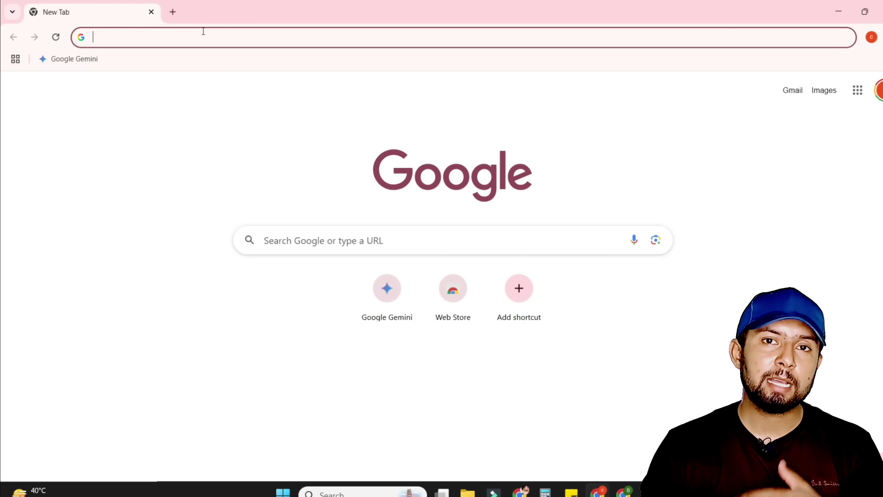
Step: Search Google for 'chatglm', open the official chatglm.cn site, and start a fresh Google tab beside it
left_click(203, 31)
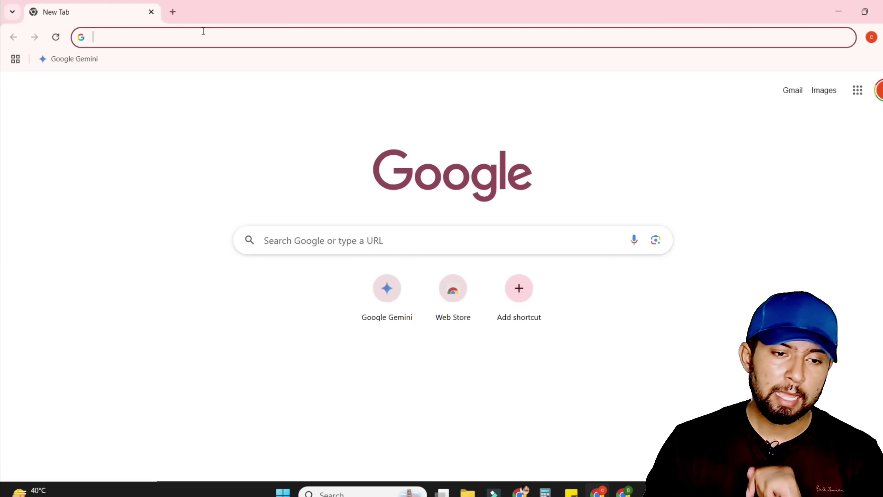
type("chat")
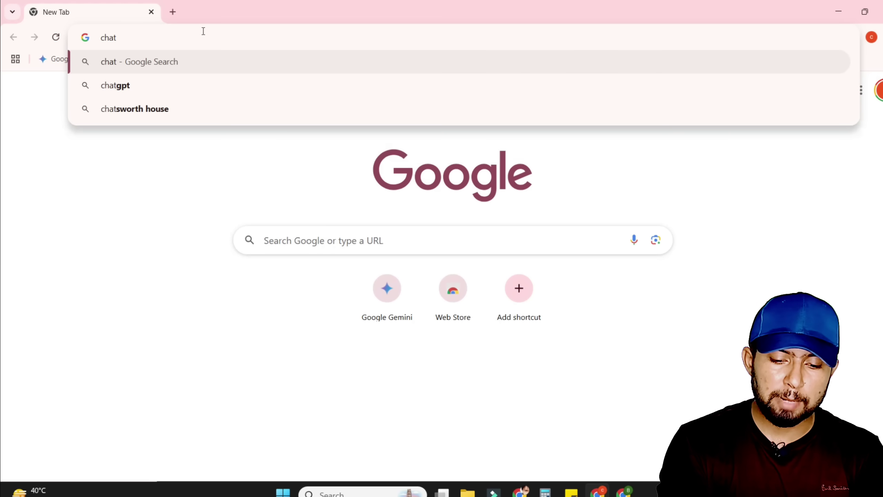
type("glm")
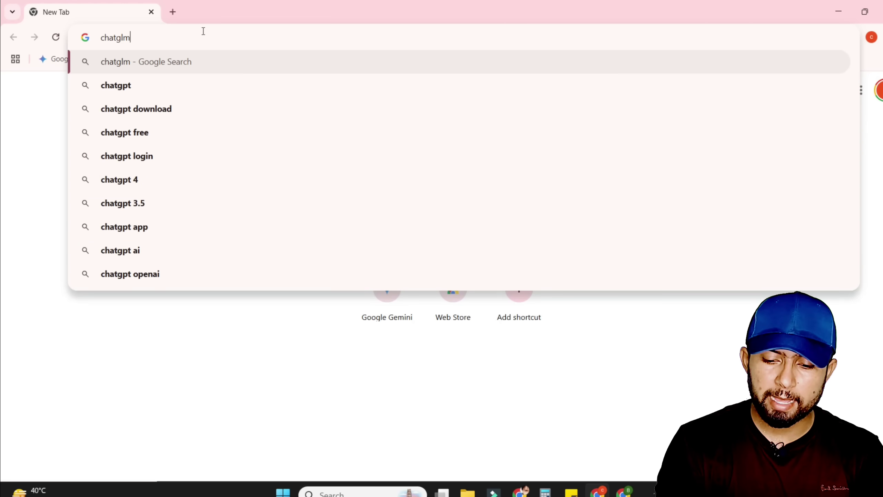
key("Return")
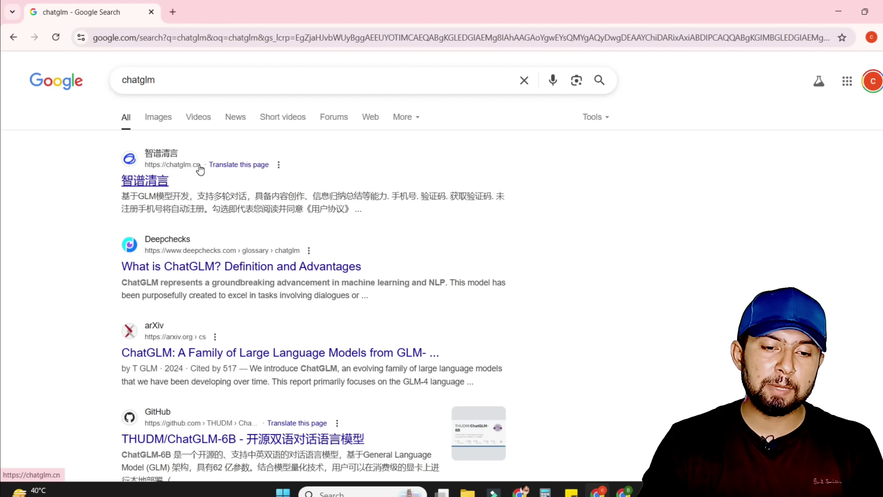
left_click(150, 184)
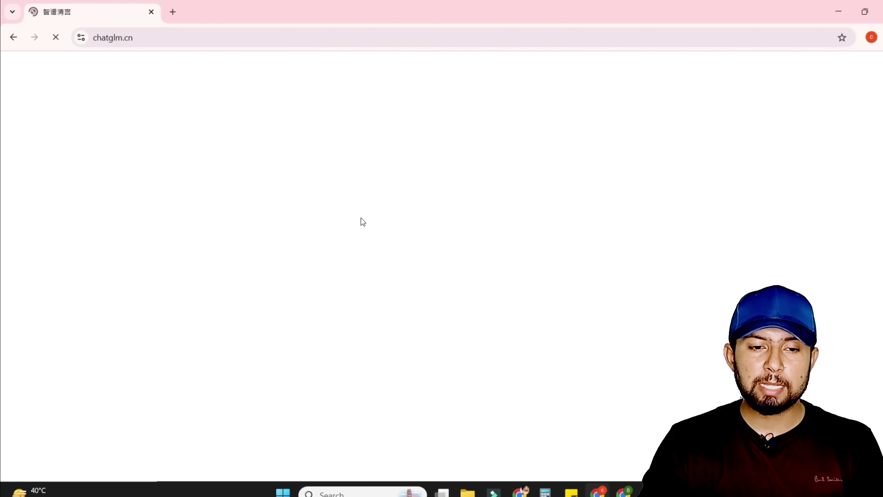
left_click(173, 11)
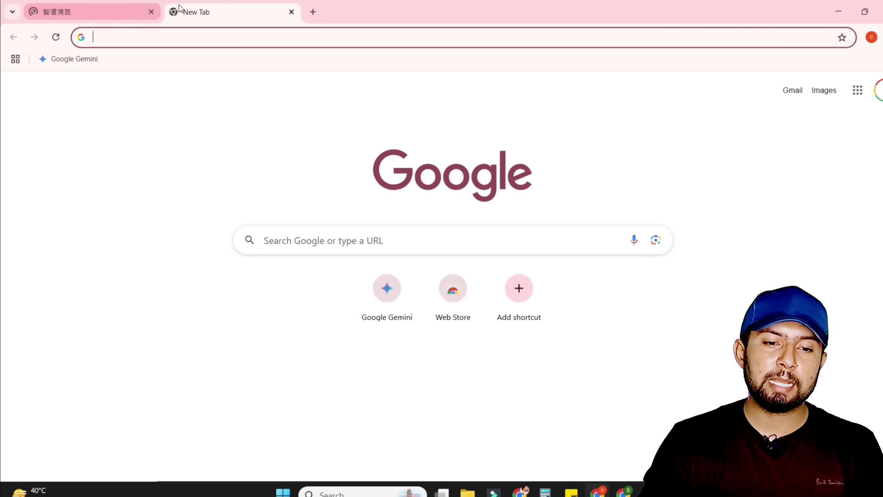
Step: Search 'tempnumber', open the temp-number.com site, then return to the 智谱清言 tab
type("te")
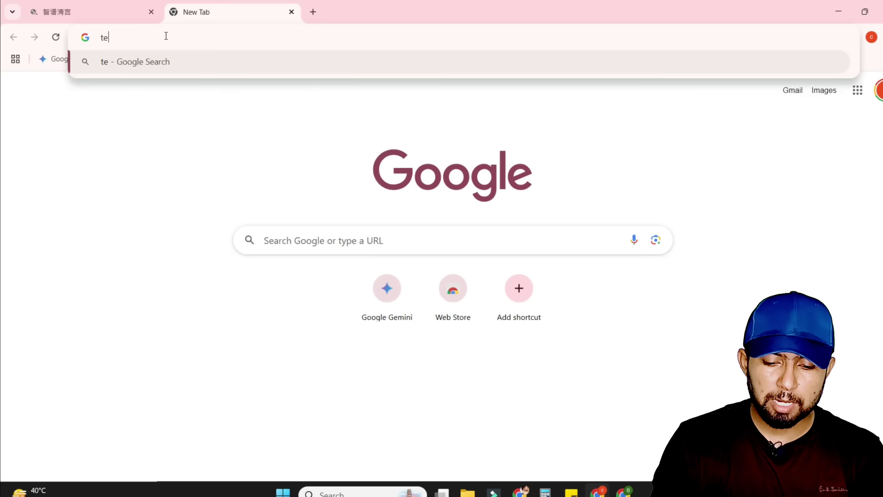
type("mpnum")
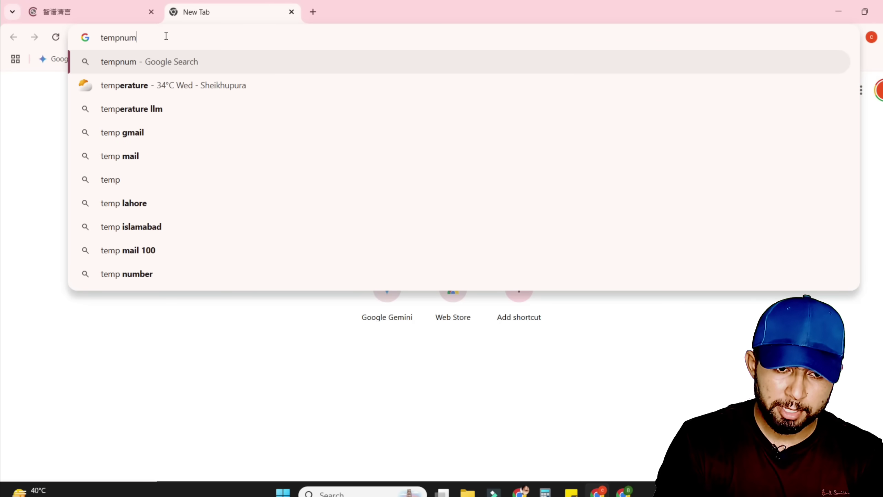
type("ber")
key("Return")
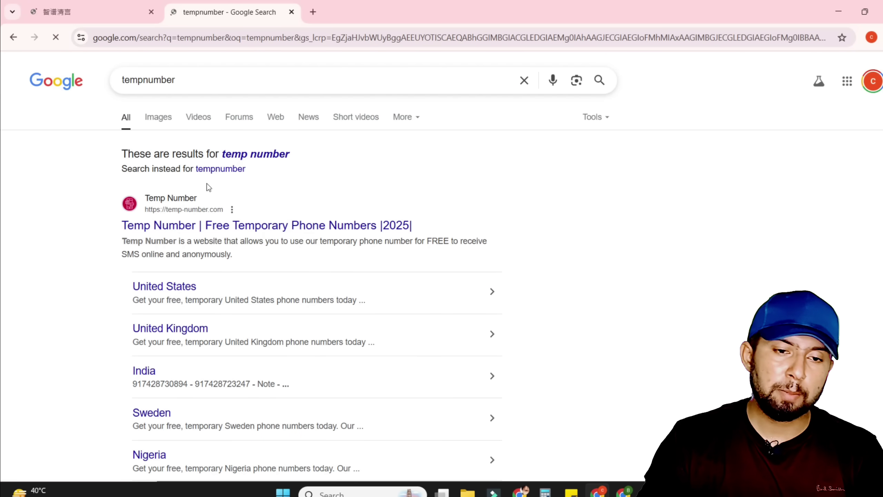
left_click(284, 222)
left_click(110, 11)
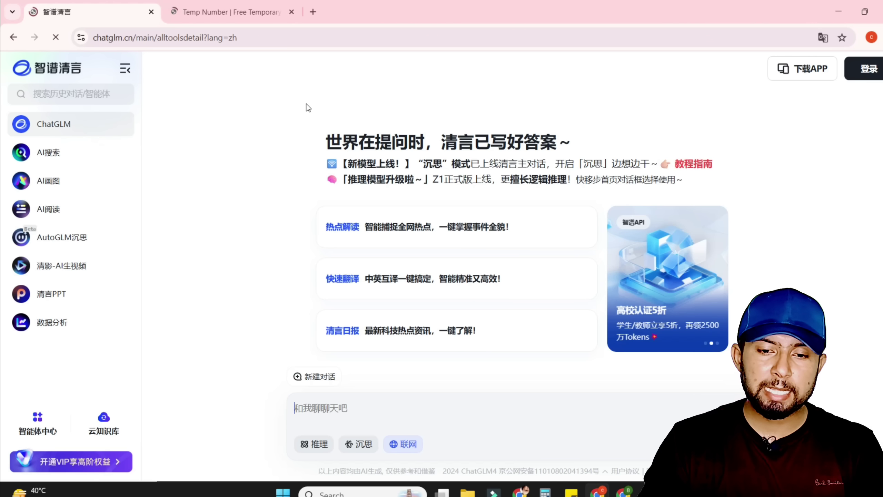
Step: Translate the ChatGLM page into English and bring up its login form
right_click(630, 101)
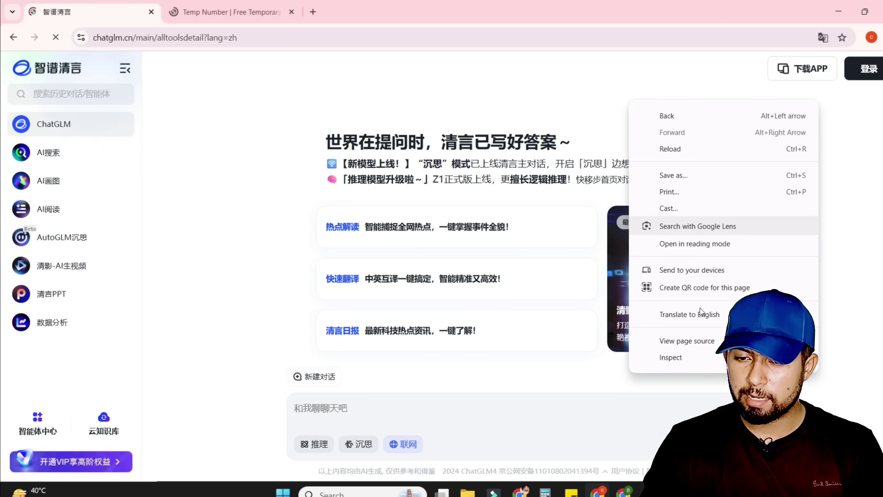
left_click(679, 314)
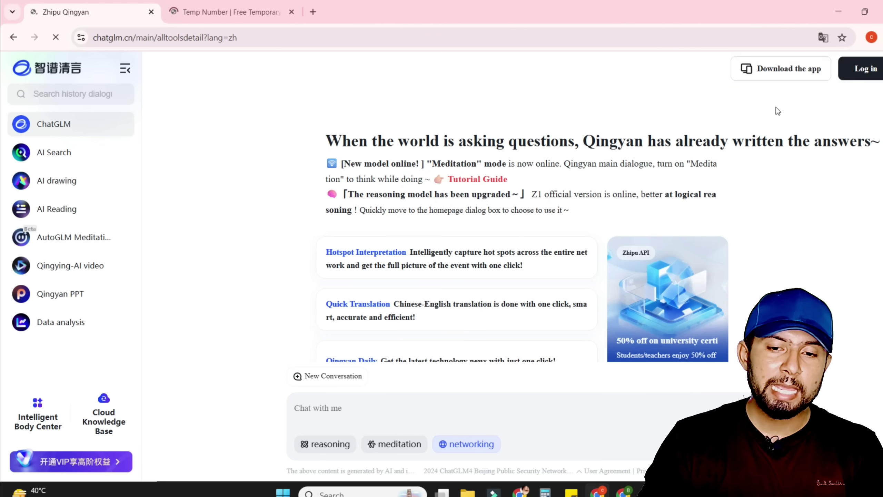
left_click(868, 70)
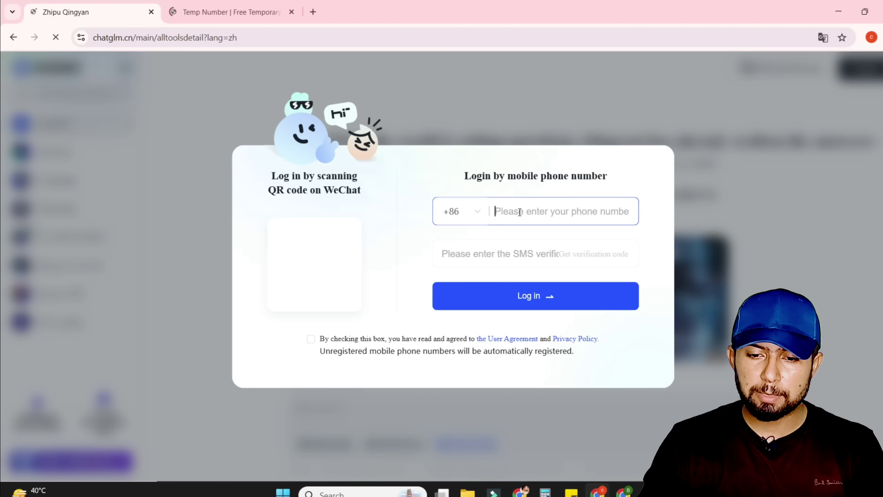
Step: Set the phone login country code to U.K. +44, then view Temp Number's country list
left_click(464, 211)
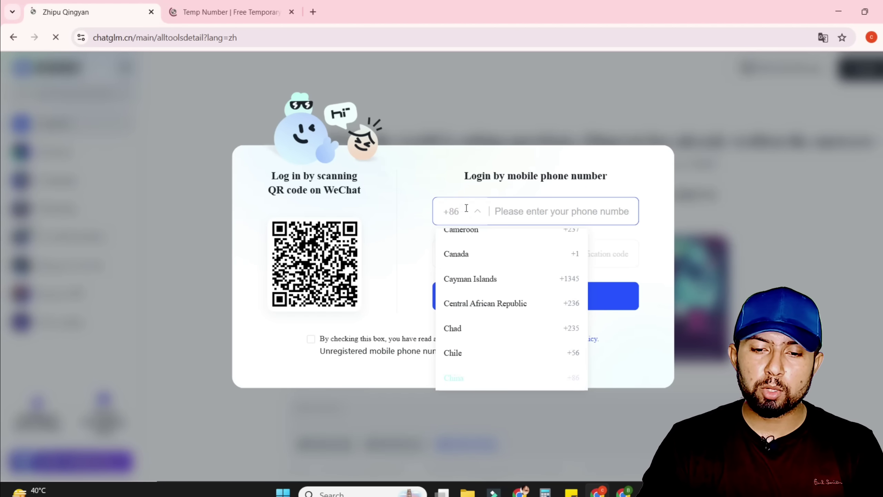
type("+44")
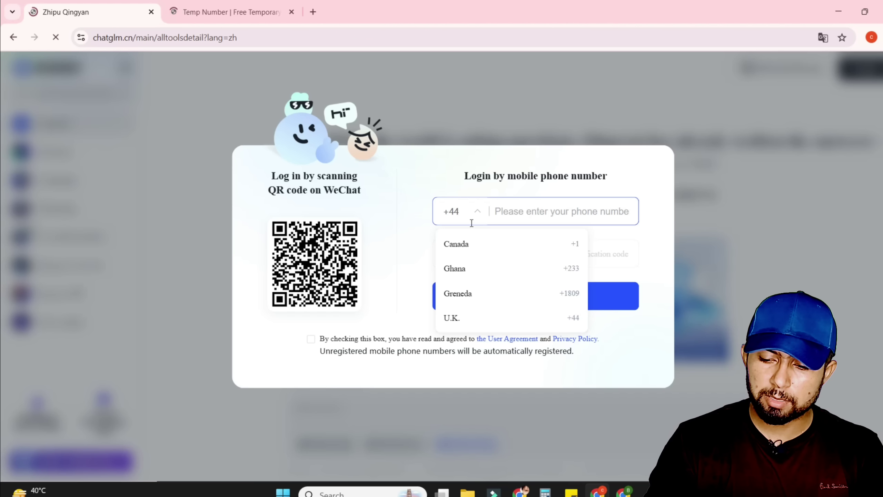
left_click(452, 319)
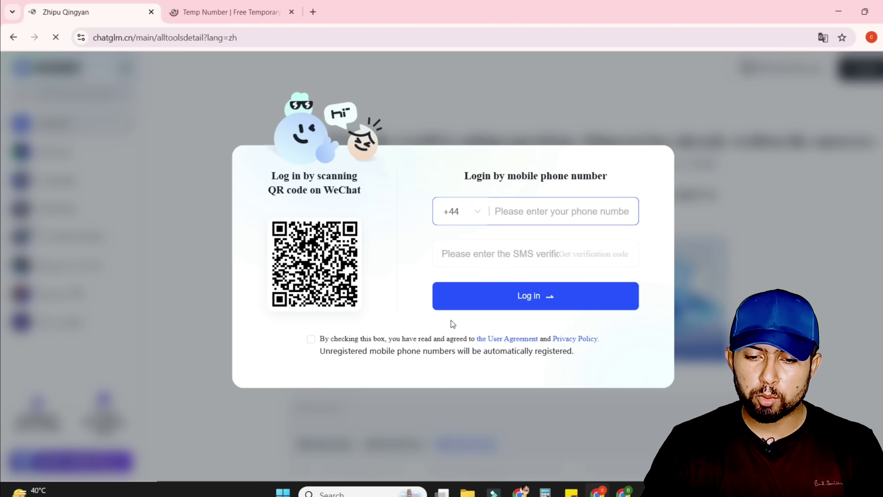
left_click(520, 211)
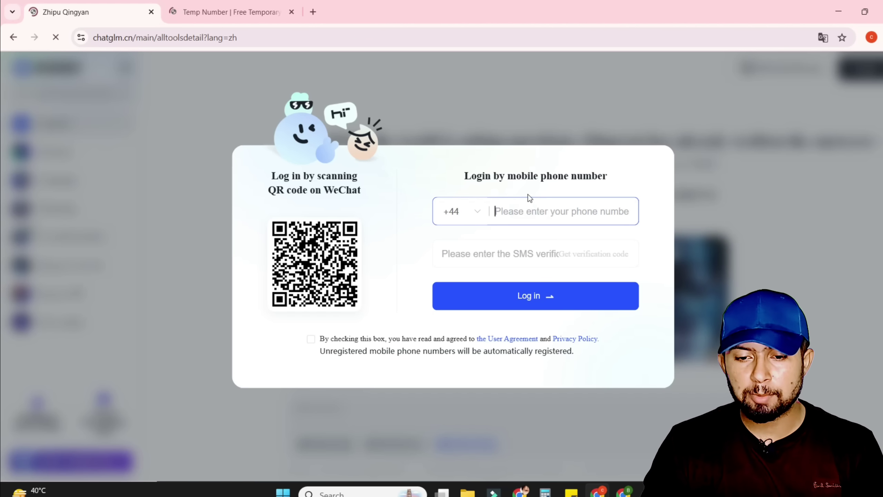
left_click(223, 12)
scroll(565, 199, "down", 4)
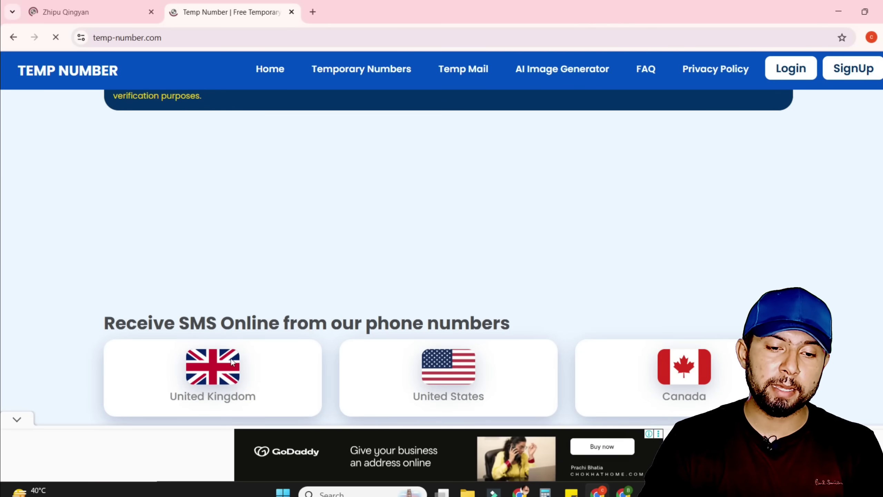
Step: Open Temp Number's United Kingdom list, dismiss the ad, and open one U.K. number's SMS inbox
scroll(319, 233, "down", 3)
left_click(228, 197)
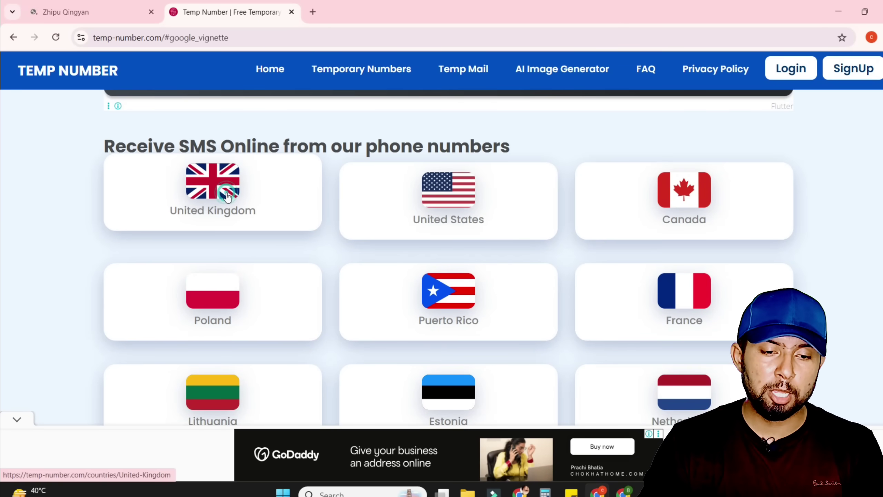
left_click(473, 308)
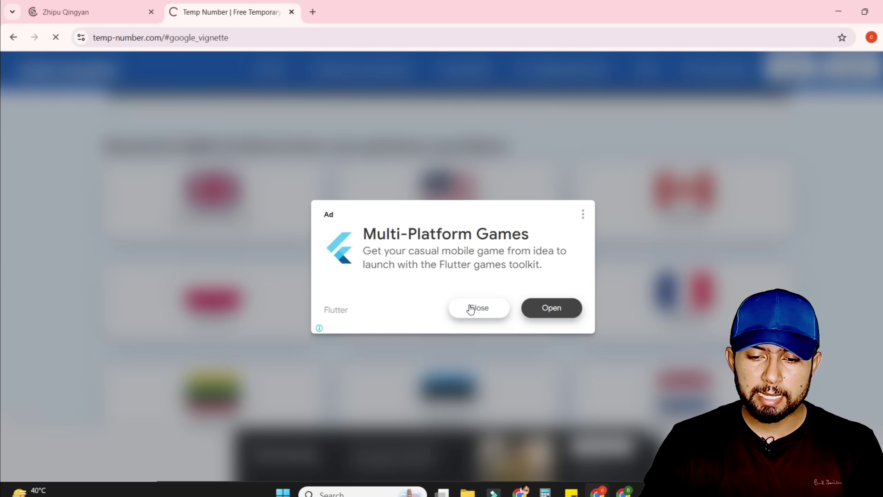
scroll(581, 276, "down", 5)
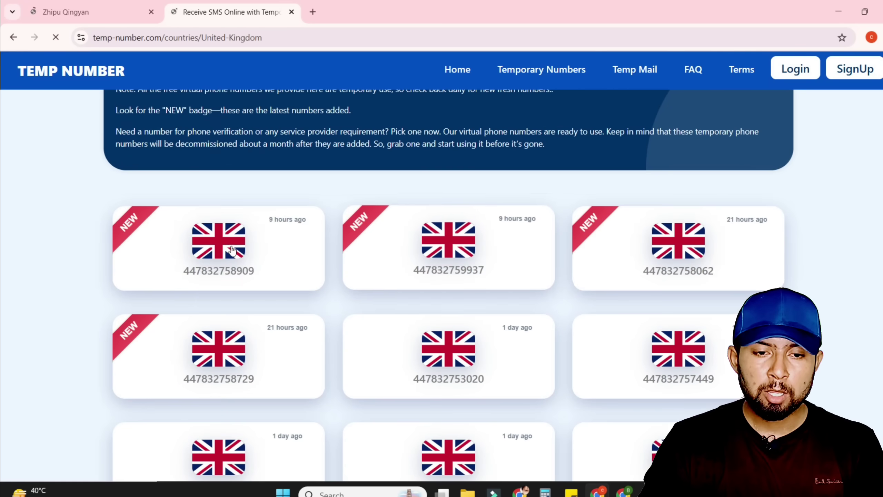
left_click(471, 243)
scroll(495, 236, "down", 3)
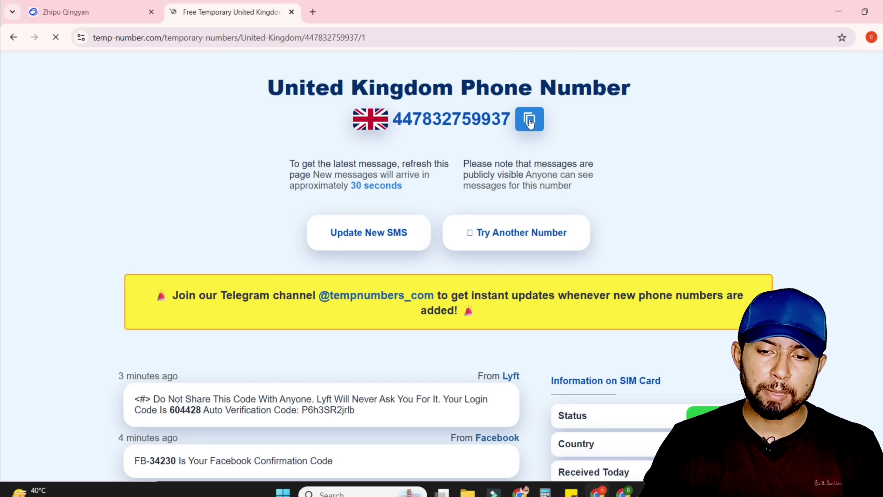
left_click(119, 12)
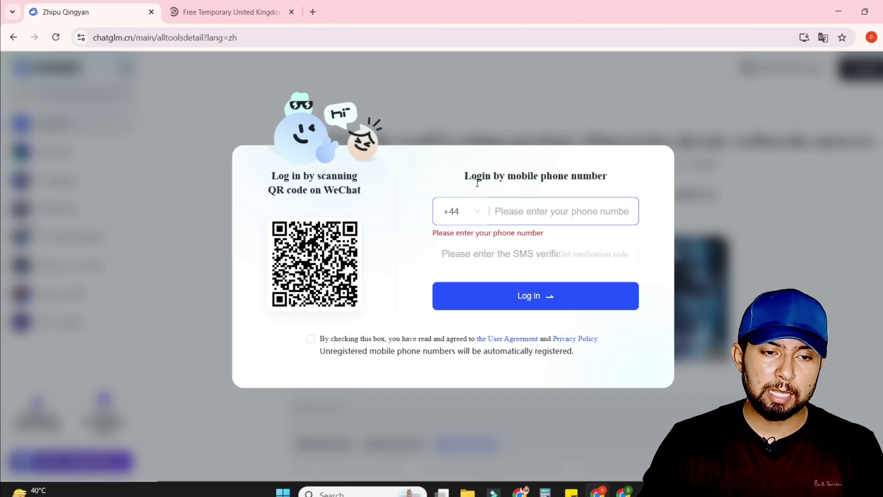
Step: Clear the wrongly pasted text from the phone field and copy the temporary U.K. number
type("\"A monstrous re")
left_click_drag(571, 213, 487, 218)
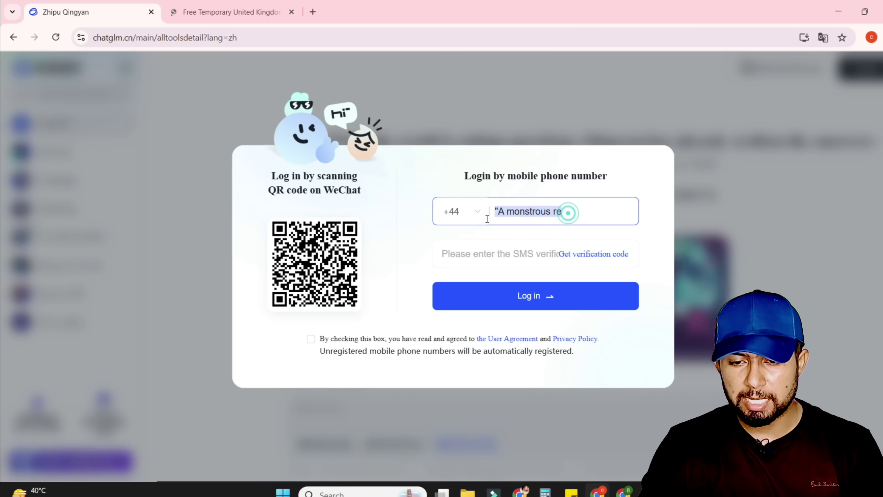
key("BackSpace")
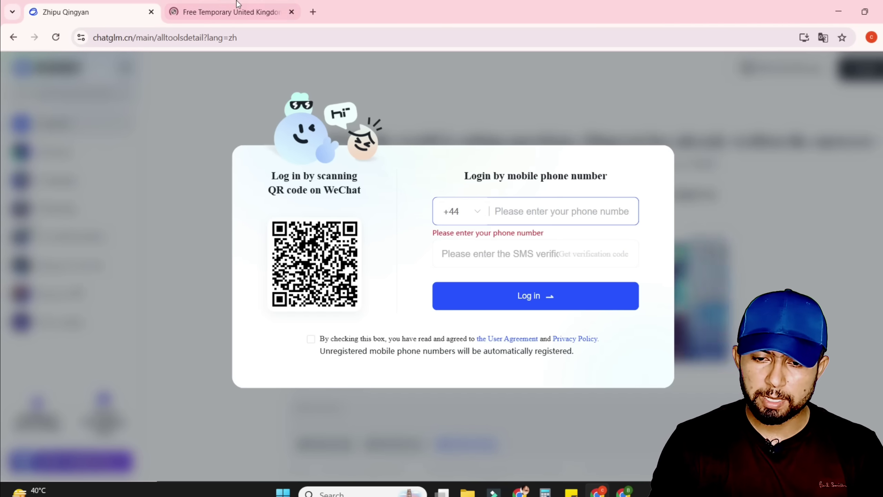
key("ctrl+Tab")
left_click(529, 120)
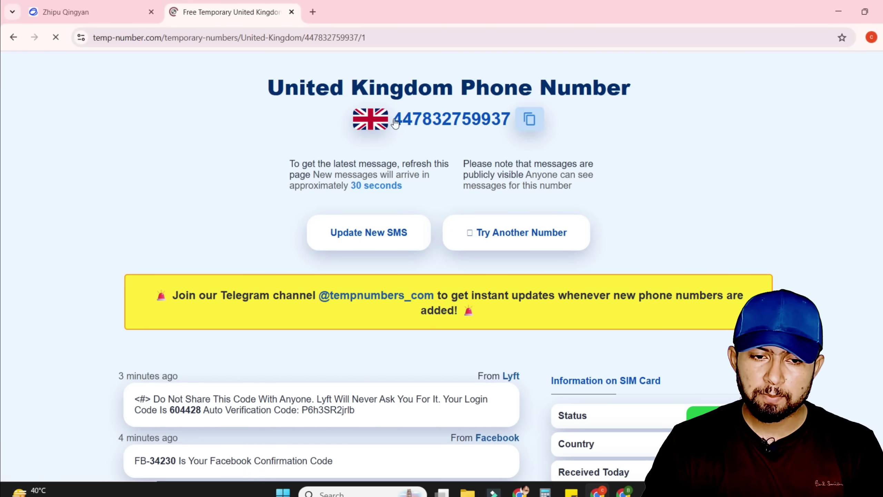
left_click(524, 125)
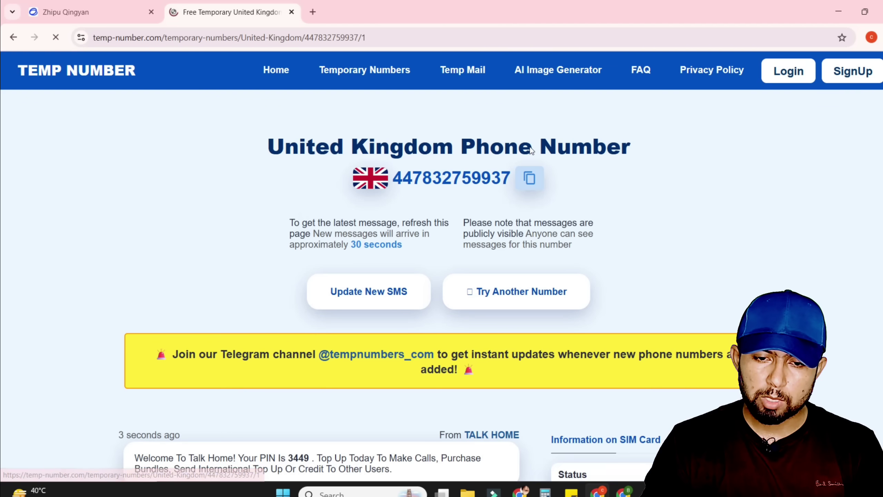
left_click(529, 178)
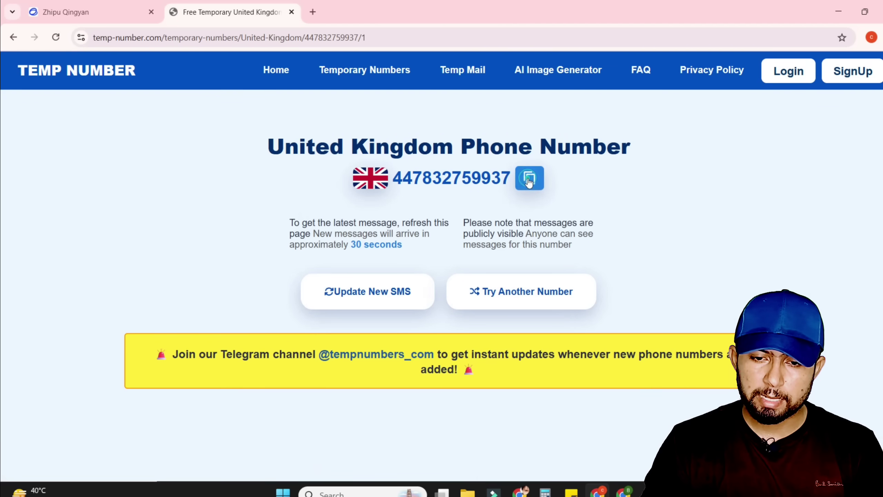
left_click(551, 334)
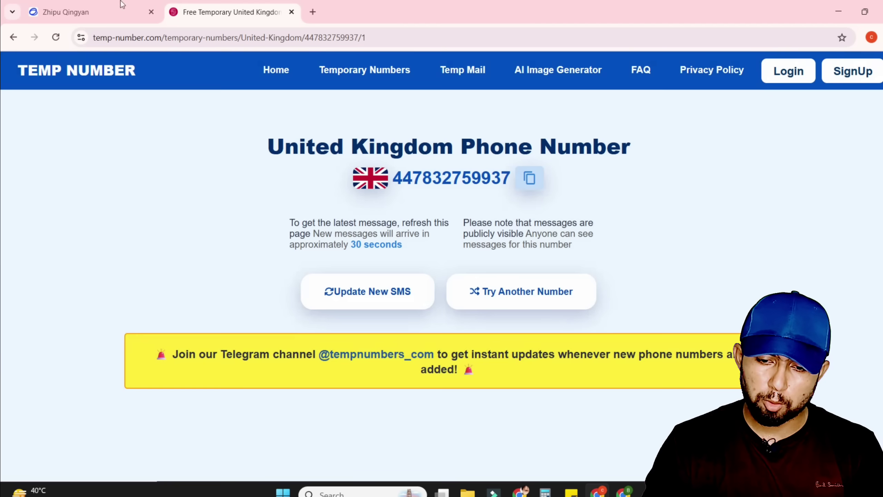
Step: Paste the number without its leading 44, request an SMS code, and pass the slider check
left_click(104, 11)
key("ctrl+v")
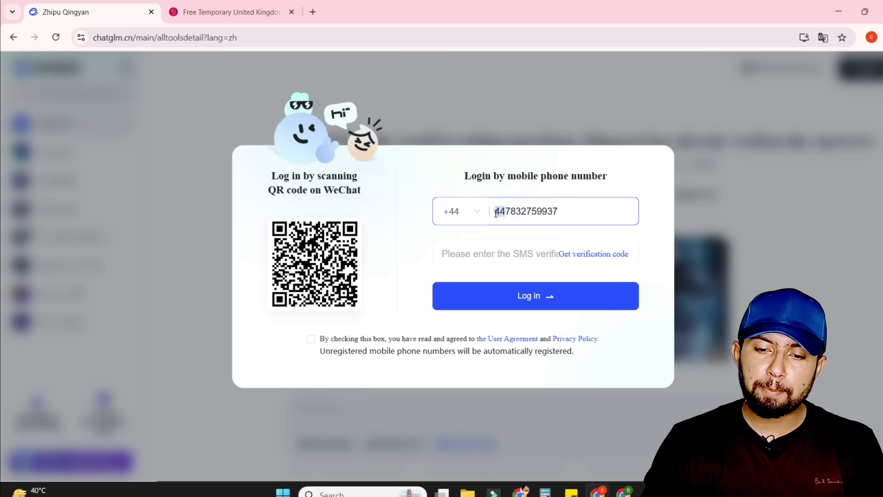
key("BackSpace")
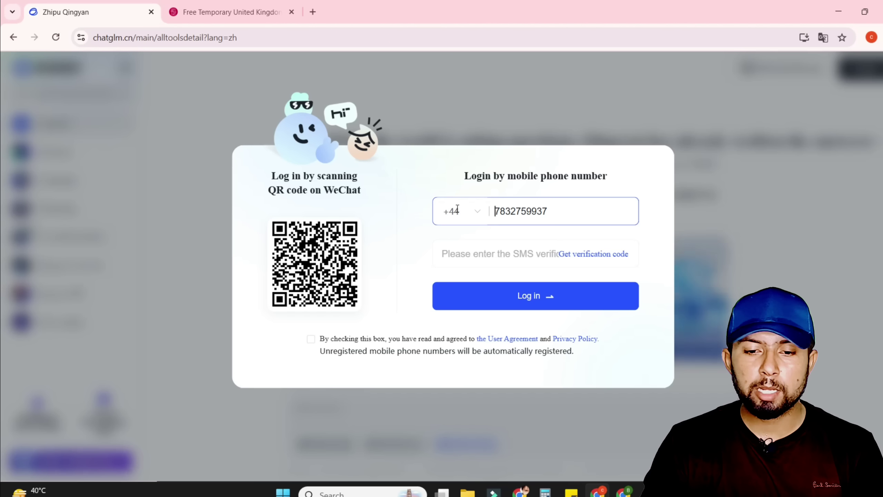
left_click(579, 255)
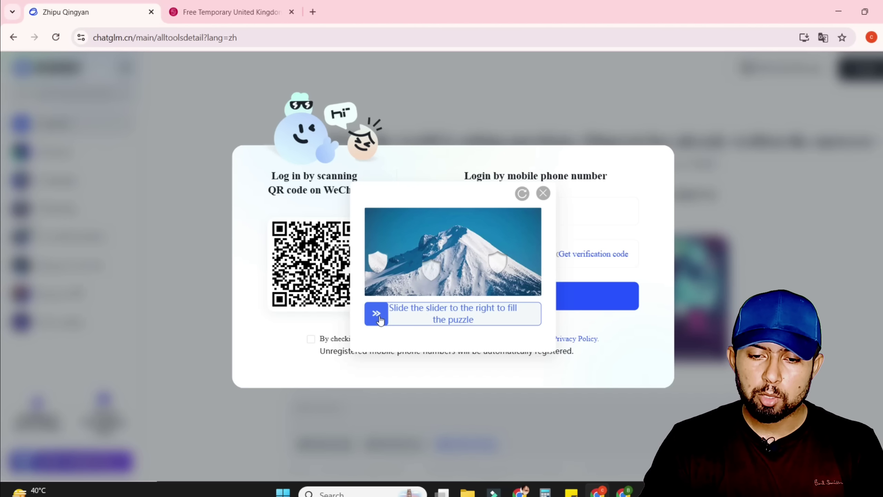
left_click_drag(380, 319, 501, 309)
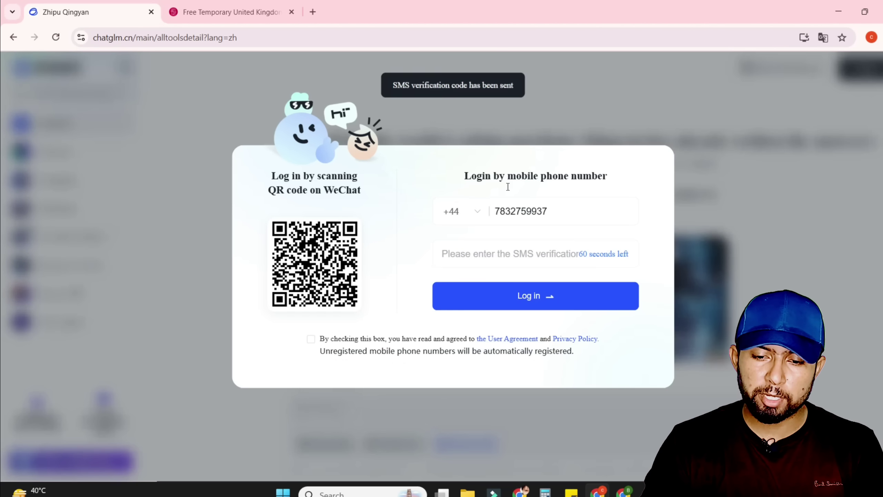
left_click_drag(388, 81, 514, 68)
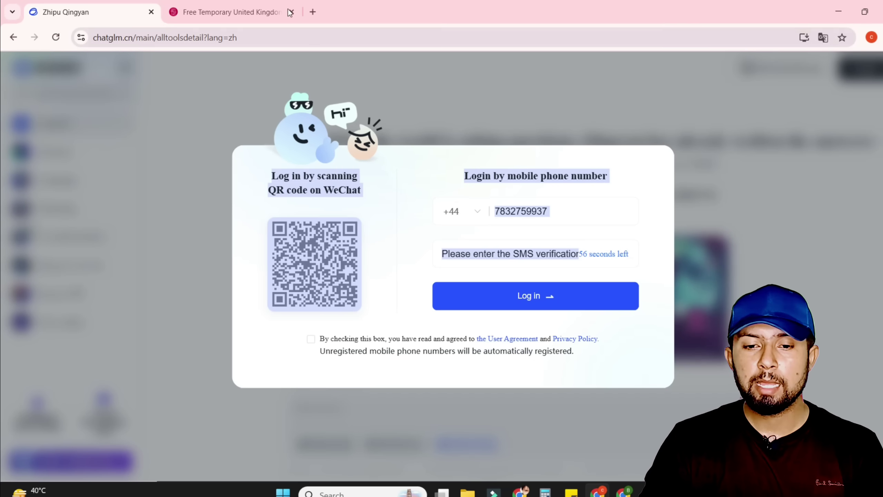
Step: Refresh the U.K. number's Temp Number inbox to reveal the ZhipuAI ChatGLM verification code
left_click(275, 4)
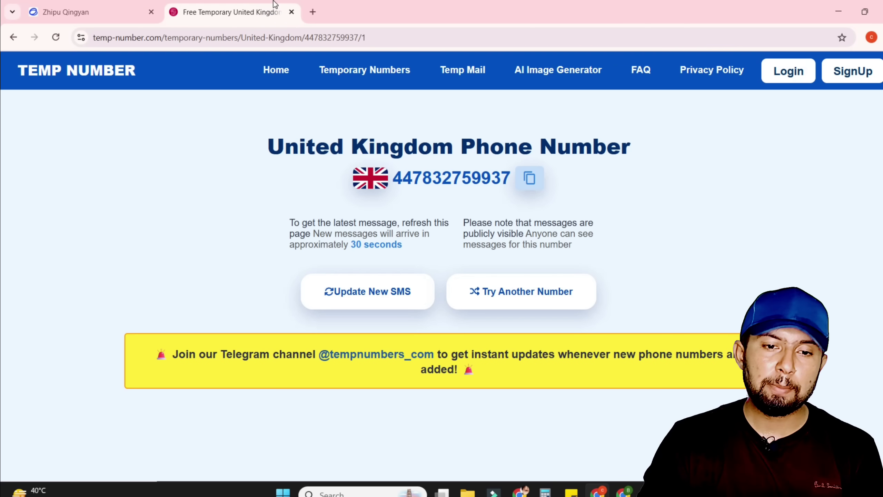
scroll(389, 262, "down", 2)
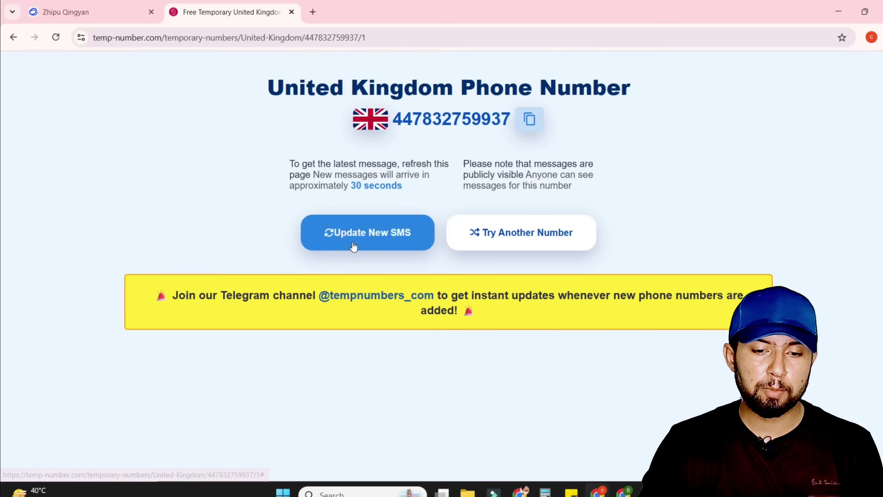
left_click(354, 247)
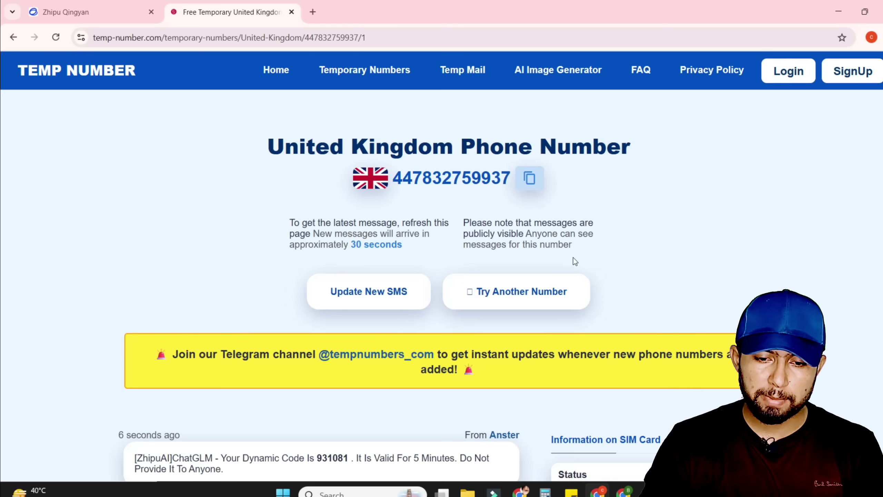
scroll(573, 258, "down", 8)
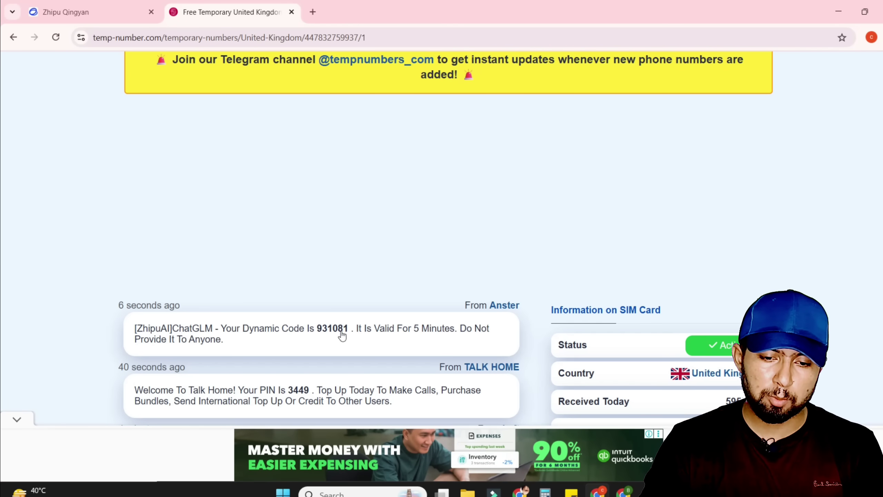
left_click(132, 11)
left_click(537, 252)
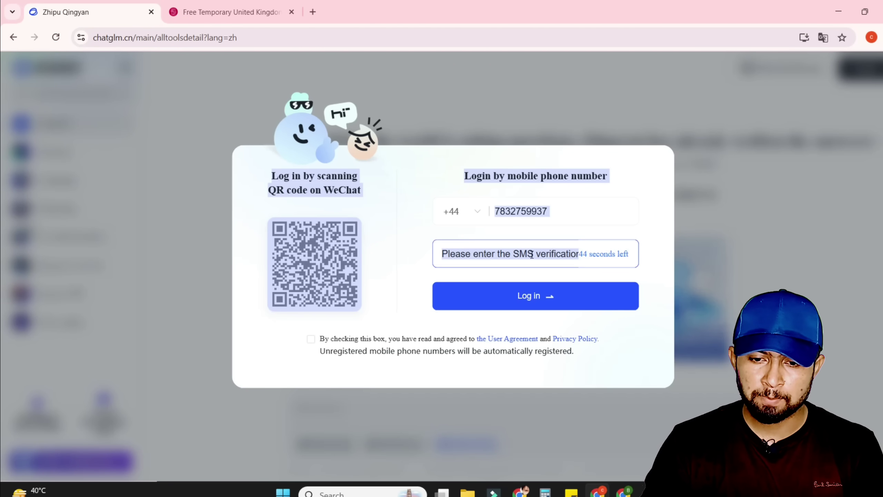
Step: Enter the SMS verification code, accept the User Agreement, log in, and open Qingying AI video
left_click(530, 254)
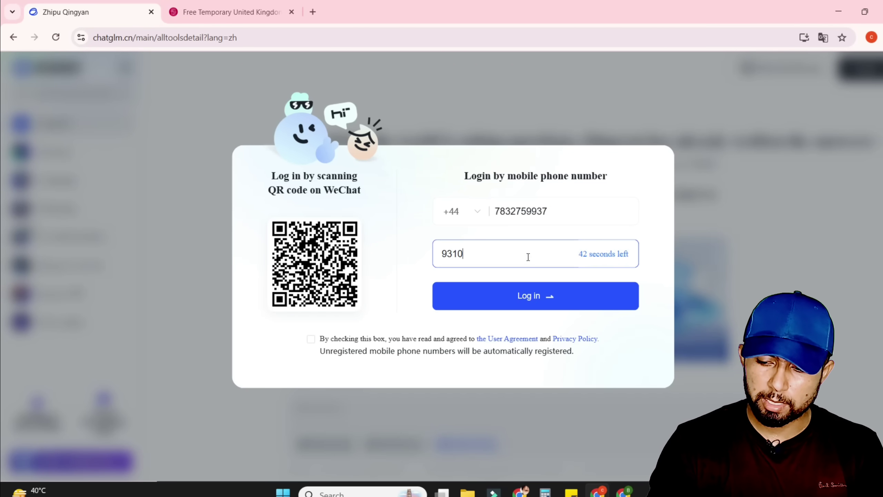
left_click(310, 339)
left_click(529, 296)
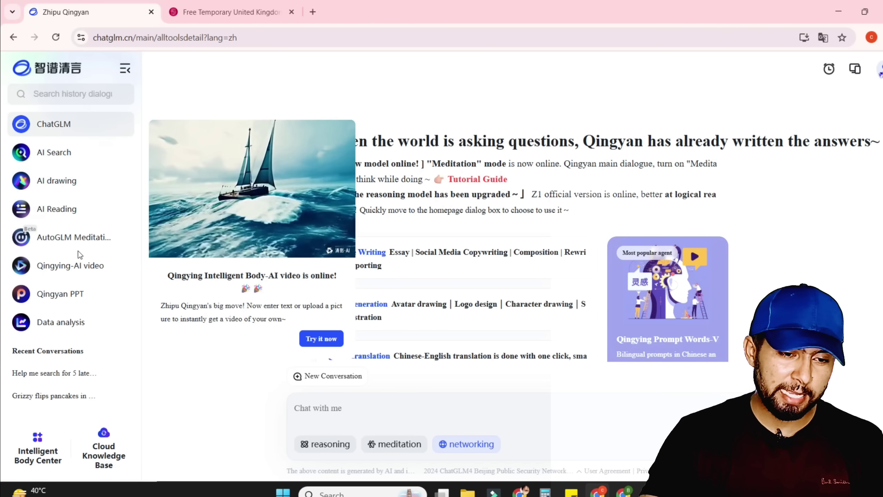
left_click(71, 273)
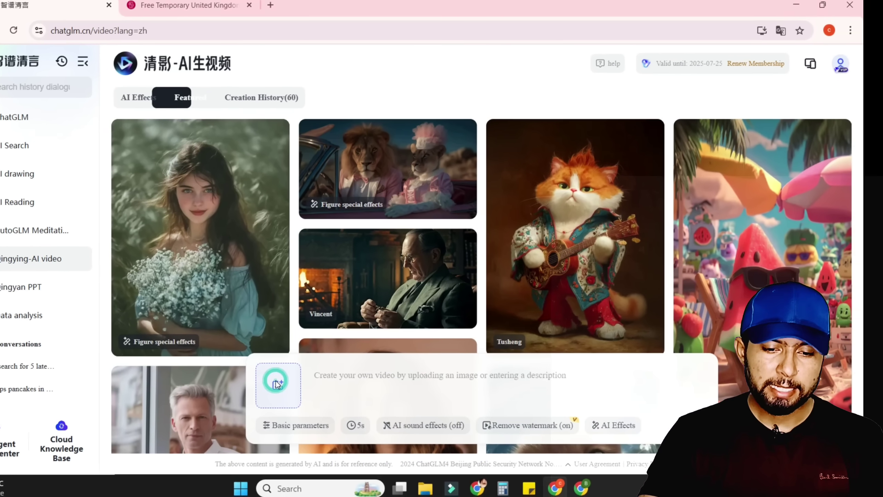
Step: Upload the red chili monster image from Downloads with a 9:16 portrait crop
left_click(320, 386)
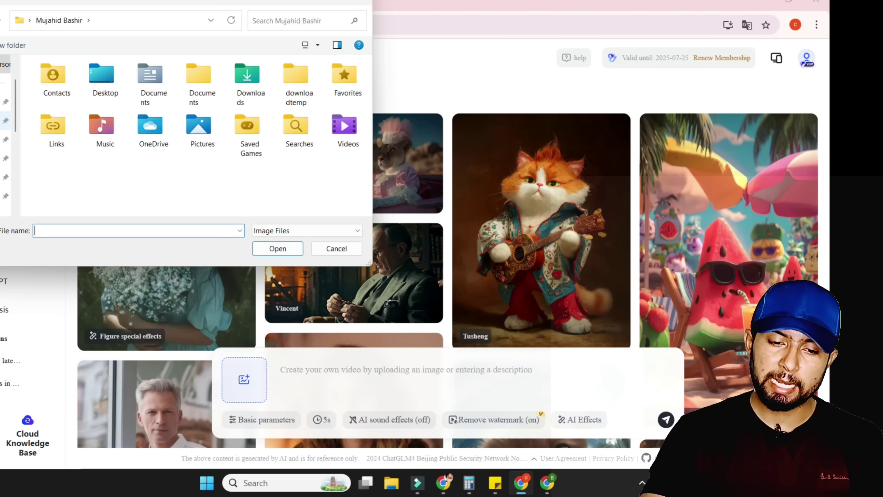
double_click(248, 81)
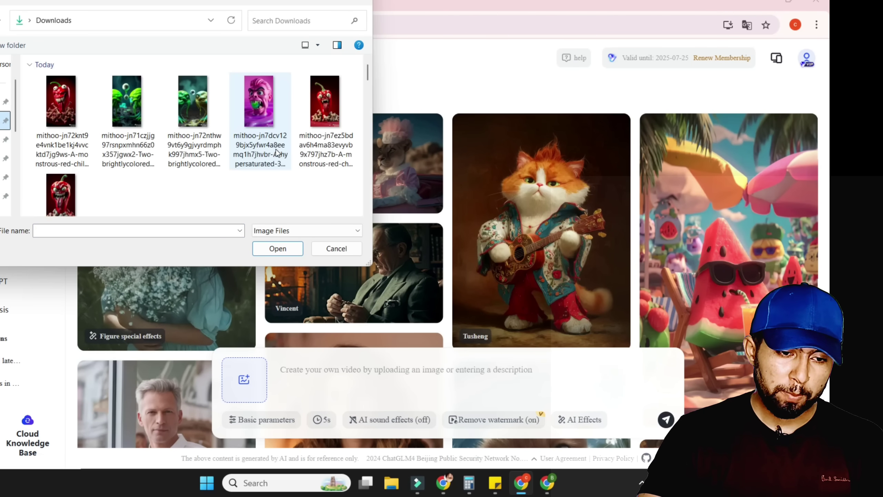
double_click(67, 102)
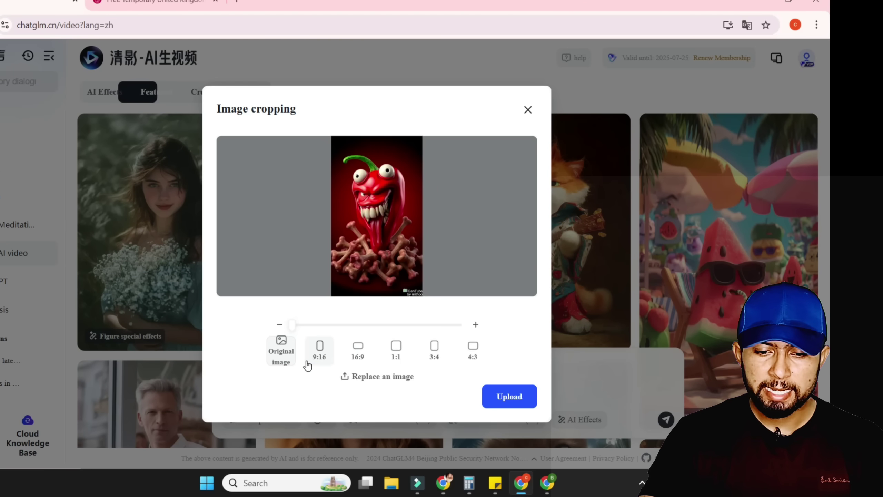
left_click(319, 351)
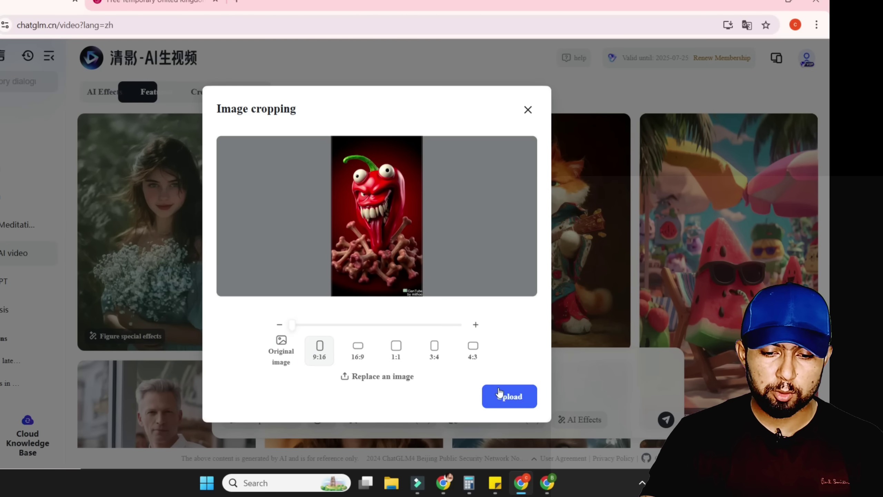
left_click(500, 392)
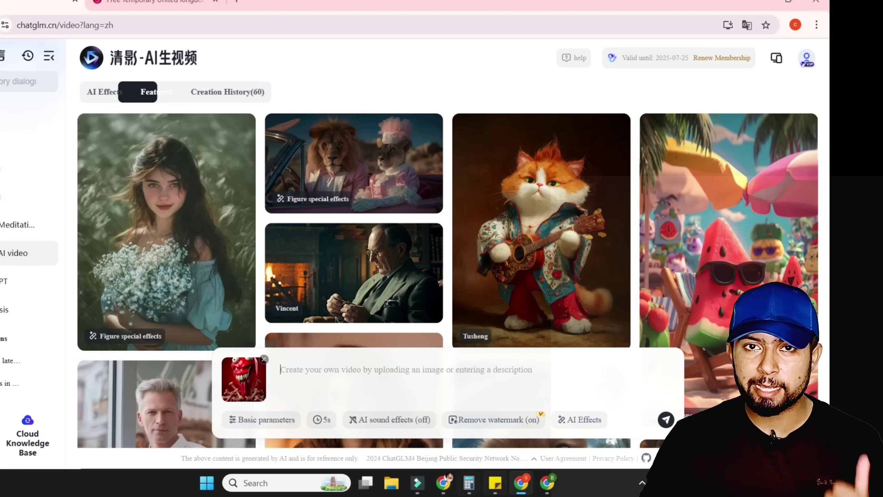
Step: Scroll ChatGPT to prompt 2 and select the Screaming Chili Monster paragraph
left_click(541, 487)
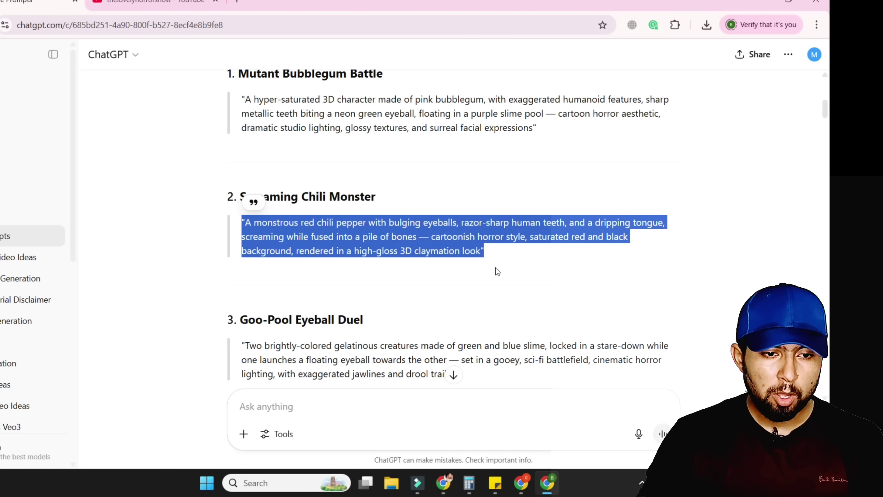
scroll(519, 271, "down", 20)
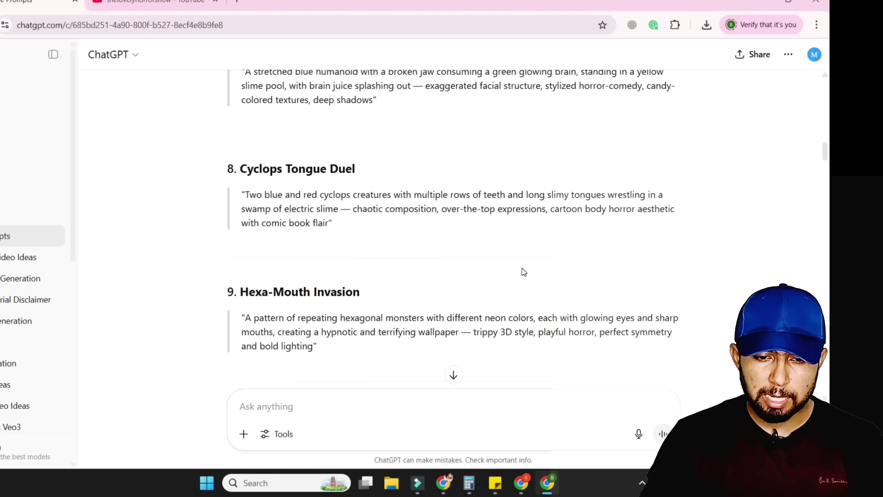
scroll(519, 268, "down", 2)
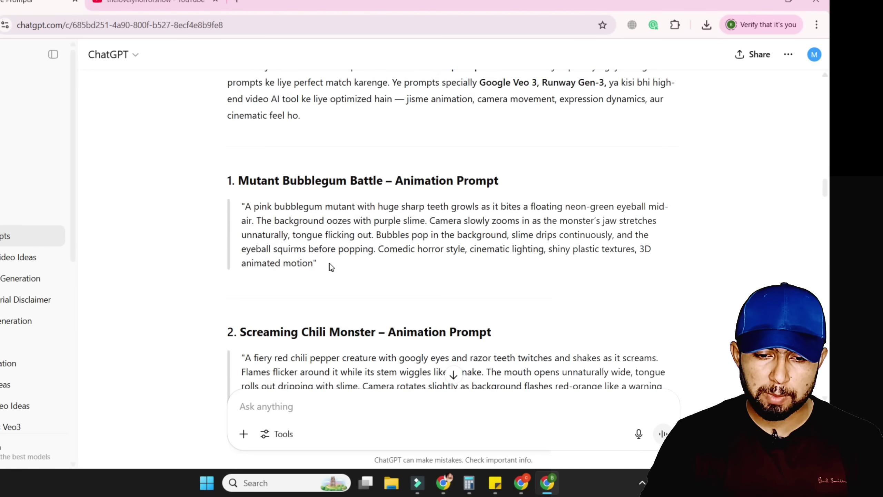
scroll(332, 268, "down", 4)
left_click_drag(493, 224, 238, 177)
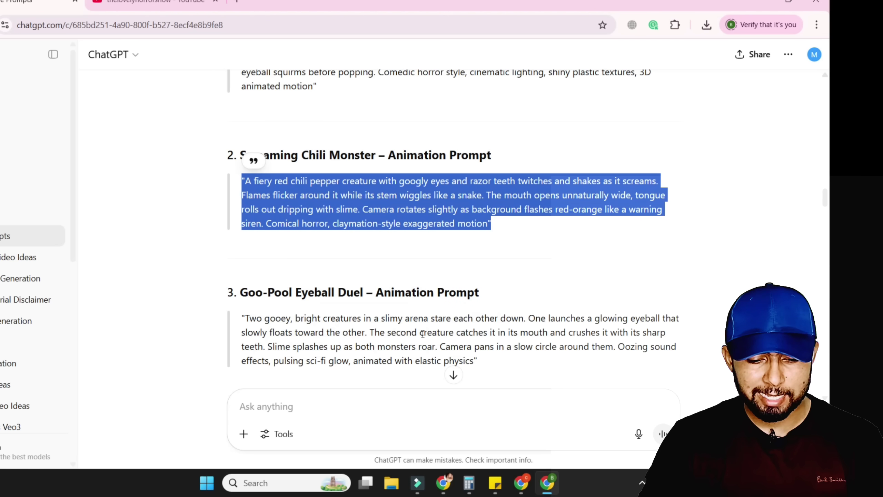
left_click(518, 491)
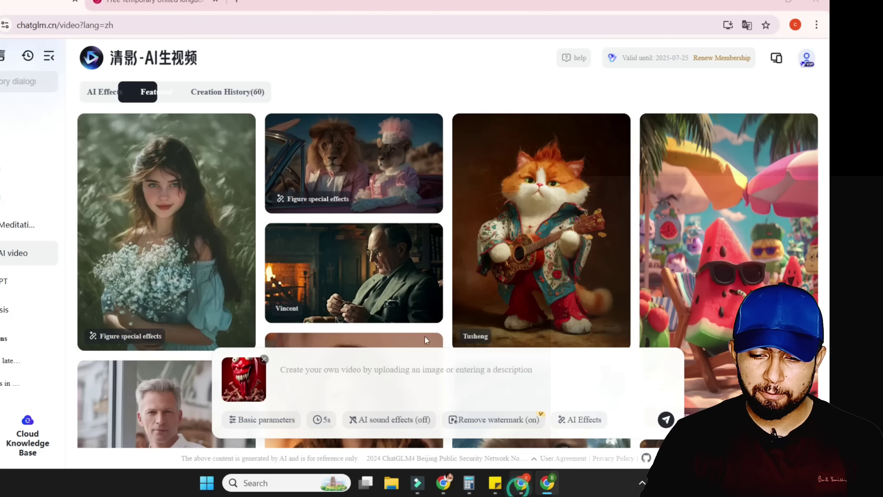
Step: Paste the Screaming Chili Monster prompt, review sound effects and membership, then send it to generate
left_click(356, 371)
key("ctrl+v")
scroll(457, 373, "down", 1)
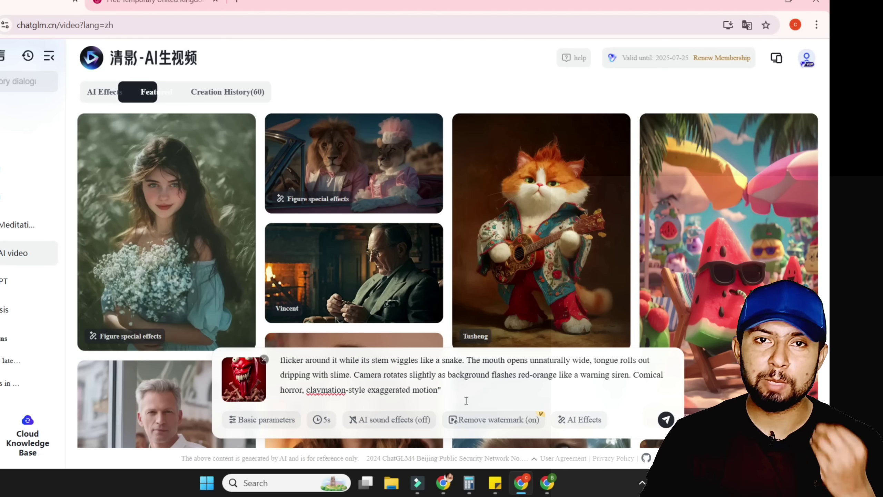
left_click(397, 422)
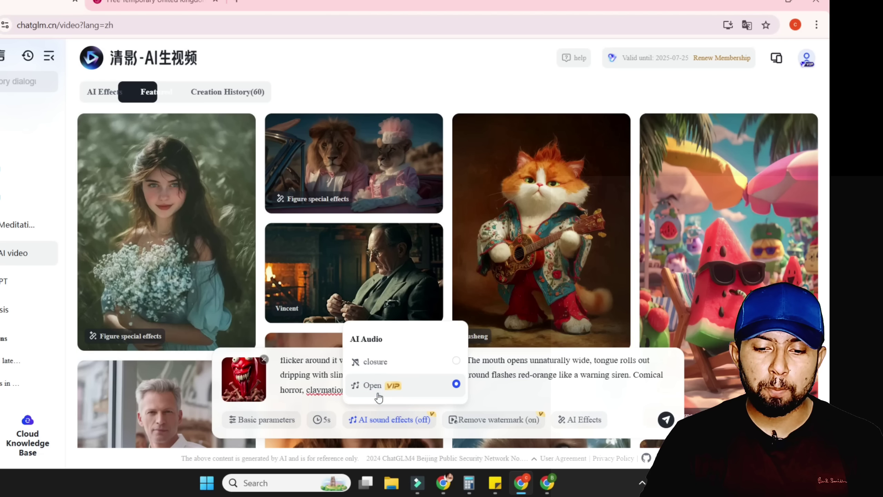
left_click(807, 63)
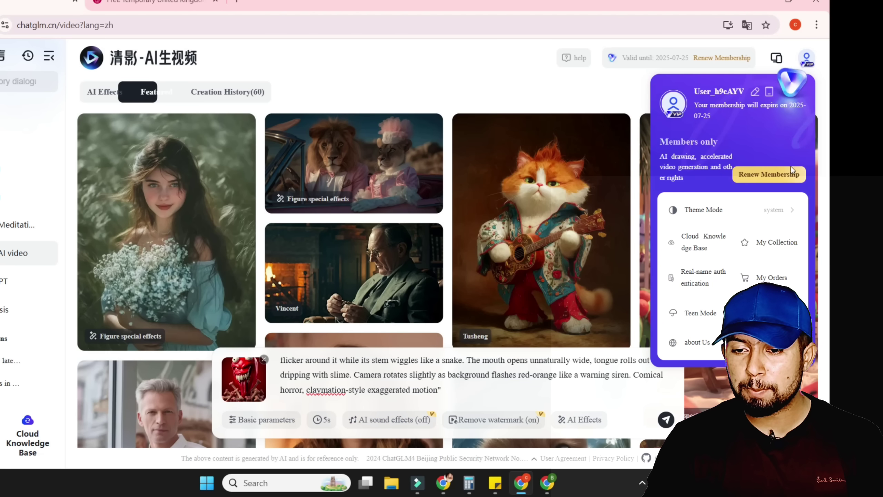
left_click(607, 96)
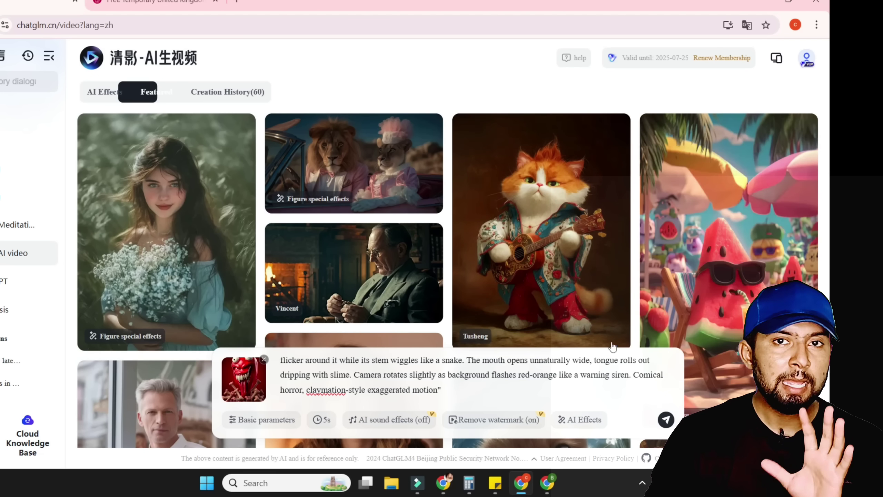
left_click(666, 420)
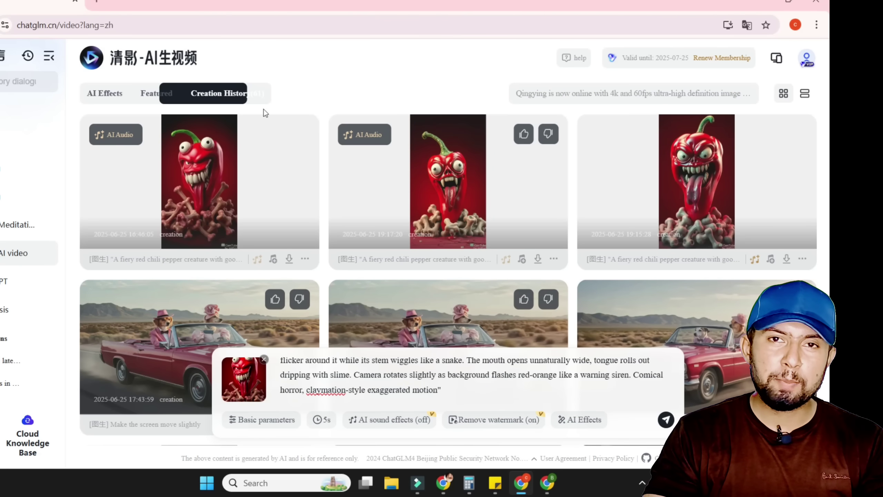
Step: Preview the first chili monster video, download it as a 6.7 MB MP4, and close the viewer
left_click(185, 182)
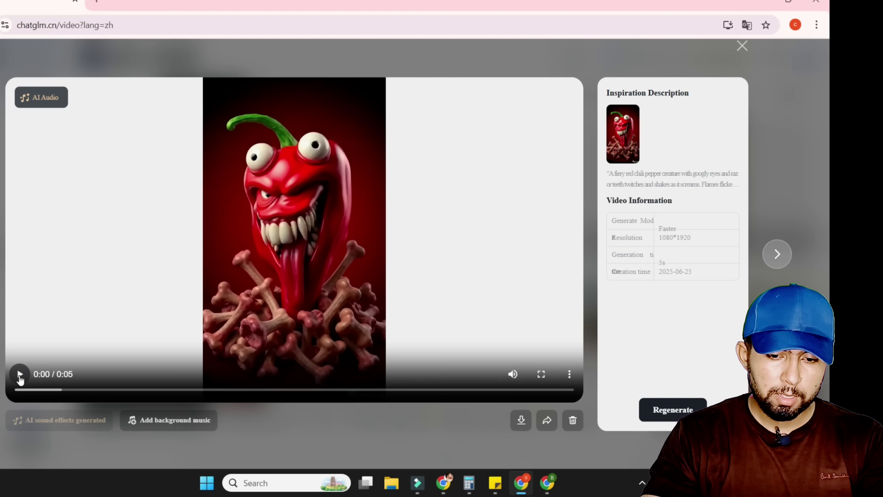
left_click(19, 375)
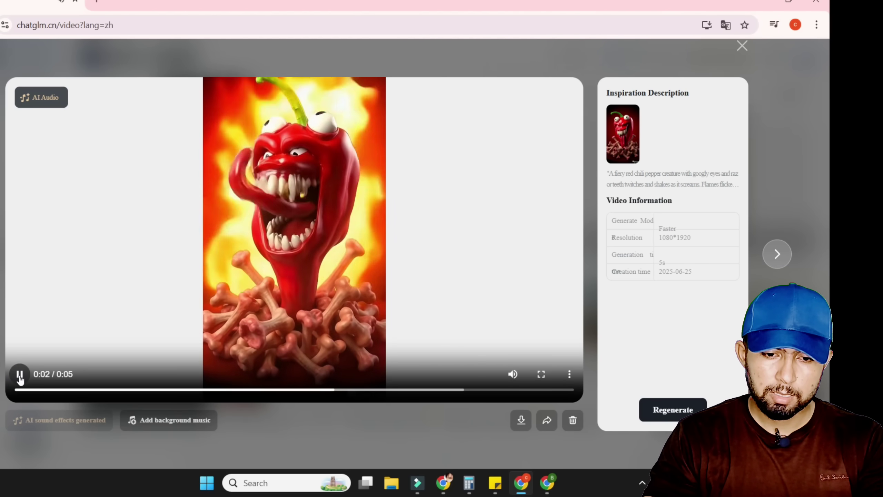
left_click(386, 243)
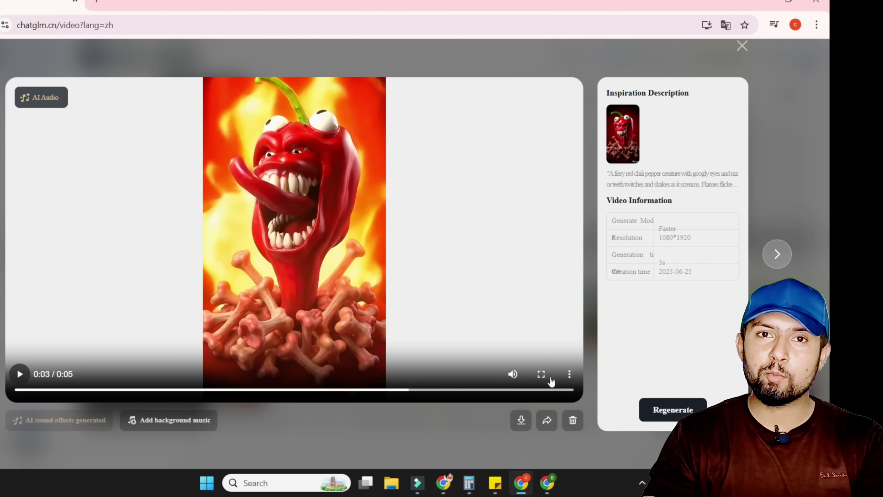
left_click(568, 374)
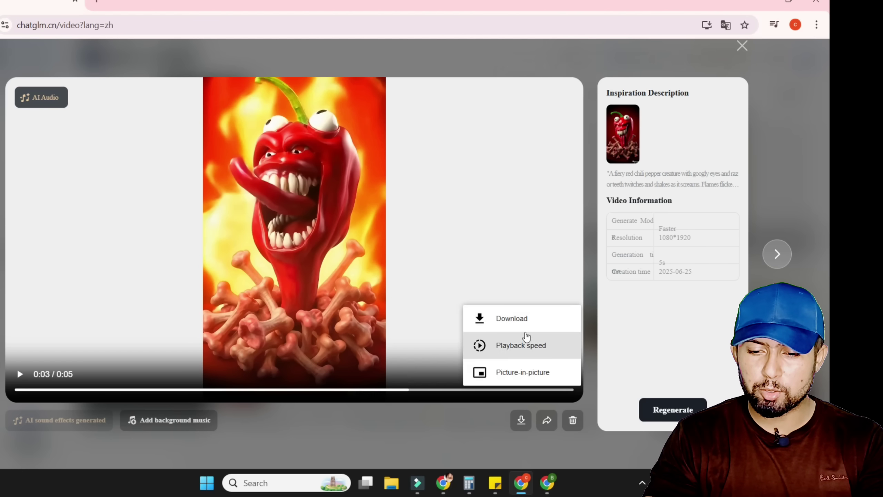
left_click(522, 421)
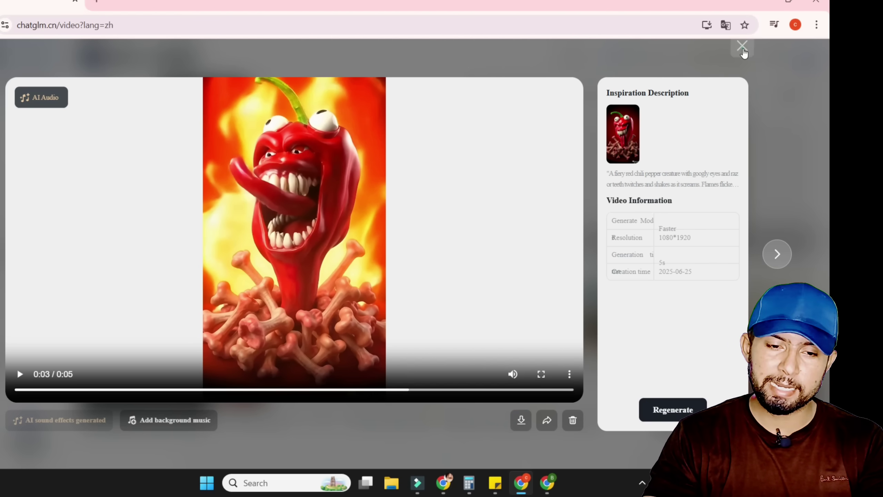
left_click(743, 46)
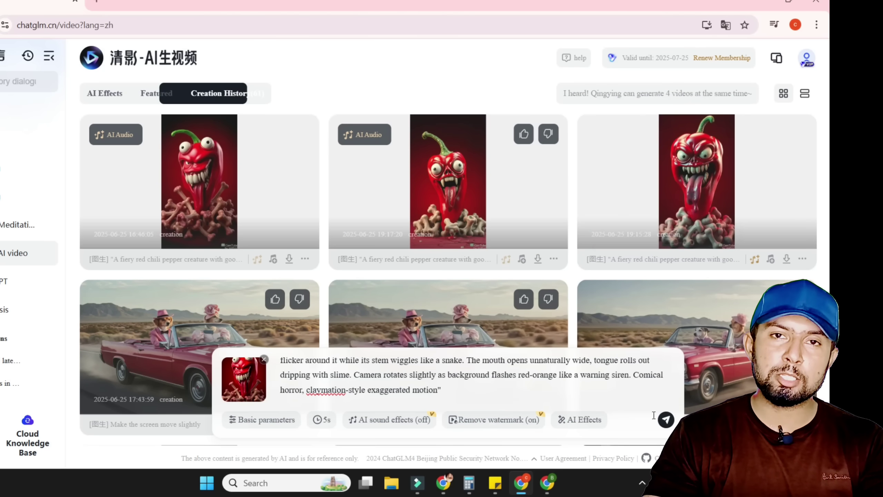
key("XF86AudioRaiseVolume")
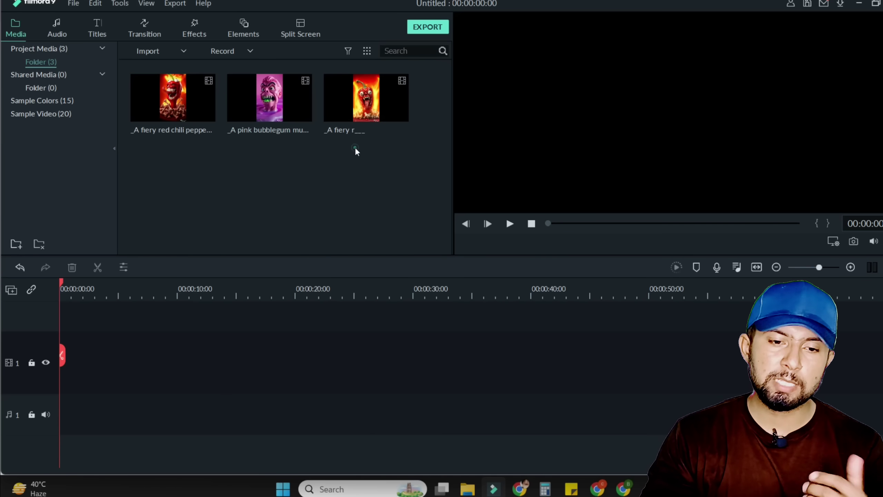
Step: Add the chili clip to the timeline and match the project to 1080 x 1920
left_click_drag(356, 150, 195, 102)
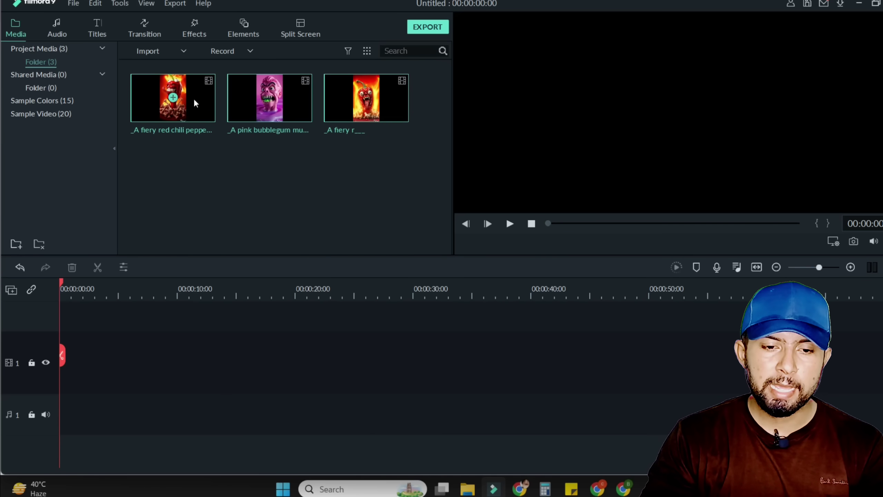
left_click(173, 98)
left_click(426, 272)
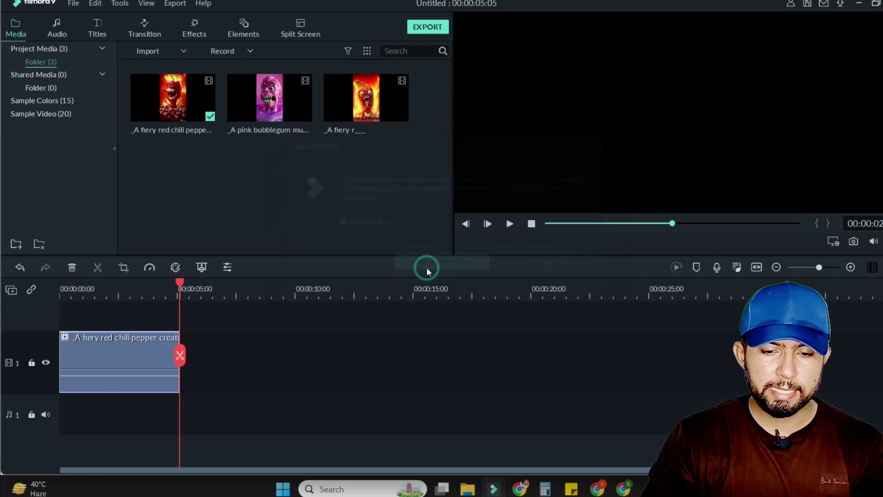
Step: Line up the pink bubblegum and fiery chili clips after the chili clip, then bring up YouTube Studio's audio library
left_click_drag(274, 113, 236, 305)
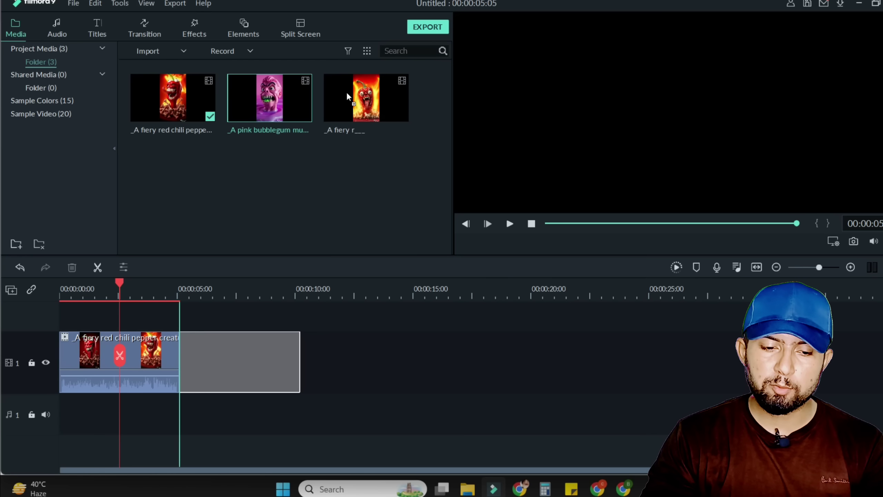
left_click_drag(345, 91, 447, 352)
left_click(447, 352)
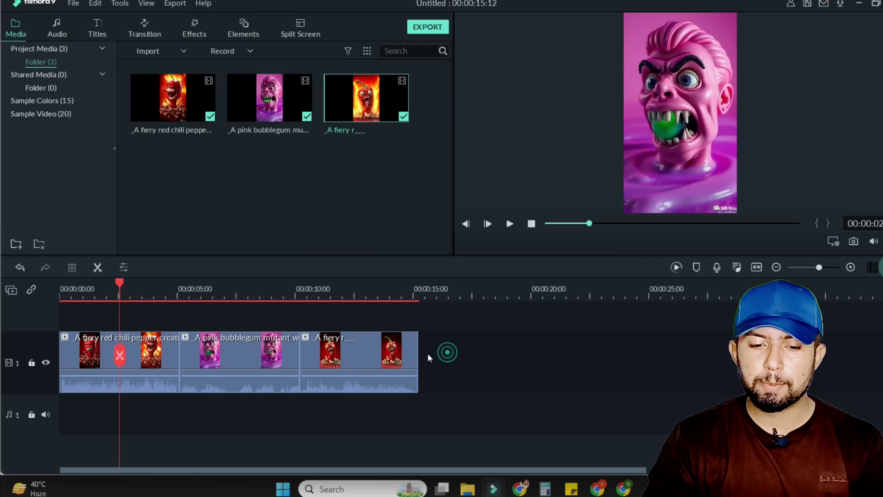
left_click(117, 292)
left_click(61, 291)
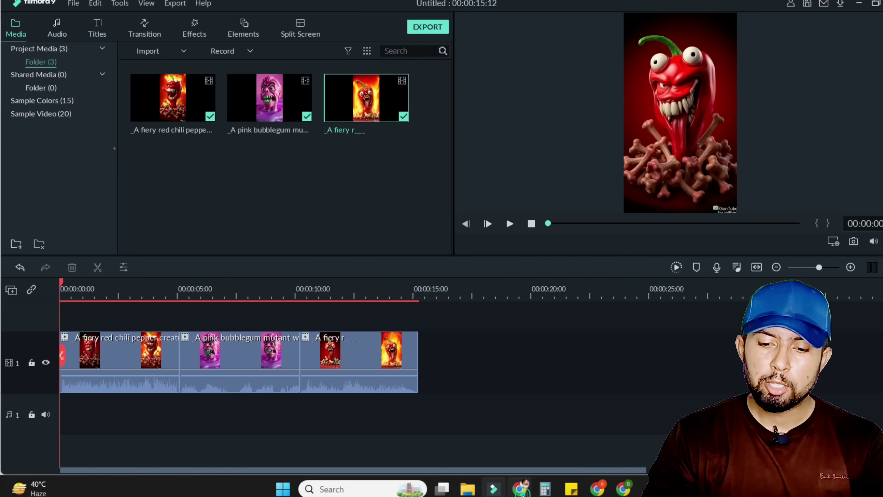
left_click(520, 490)
left_click(224, 7)
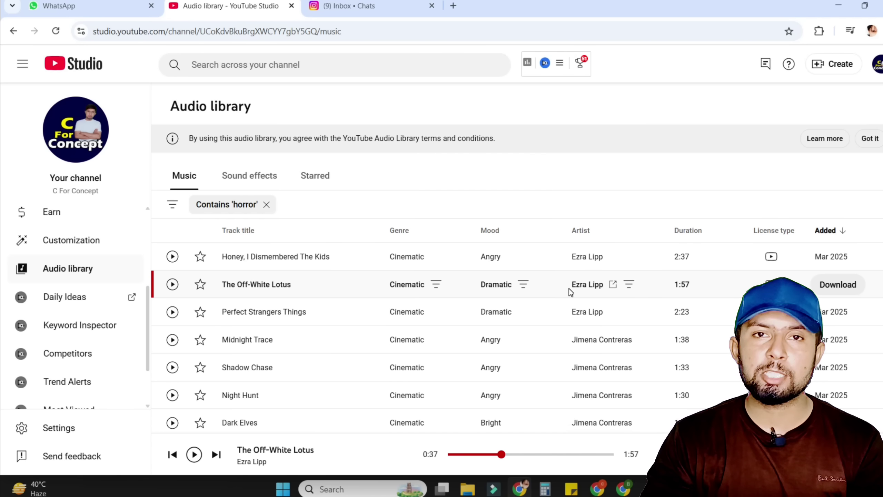
Step: Download The Off-White Lotus track and return to the Filmora 9 editor
left_click(830, 284)
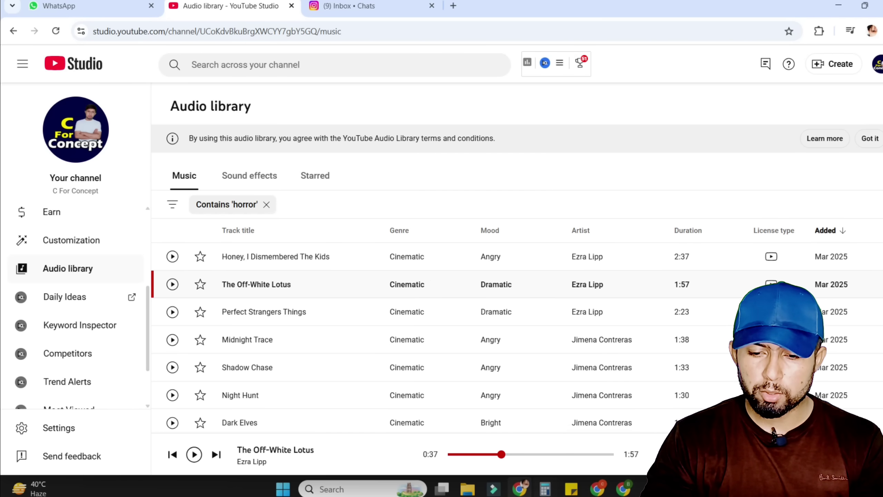
left_click(493, 489)
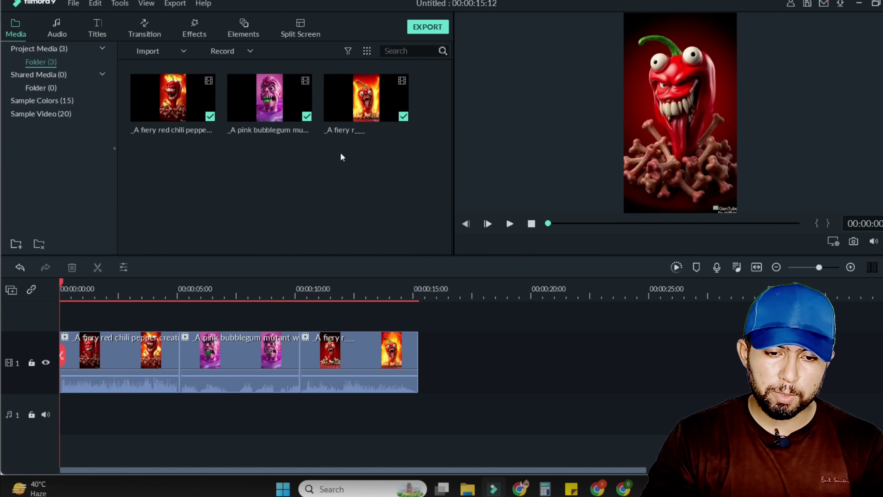
Step: Import the Above The Clouds - Jeremy Black track into the media library
double_click(185, 158)
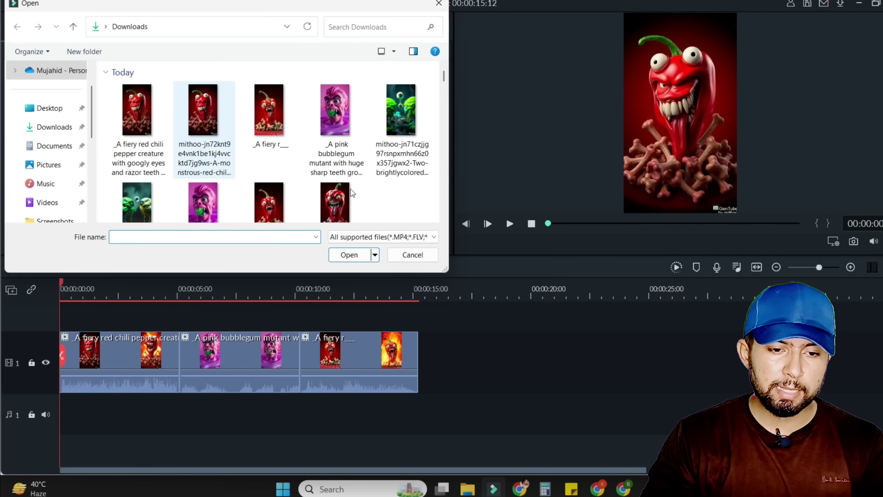
scroll(381, 215, "down", 3)
scroll(382, 217, "up", 3)
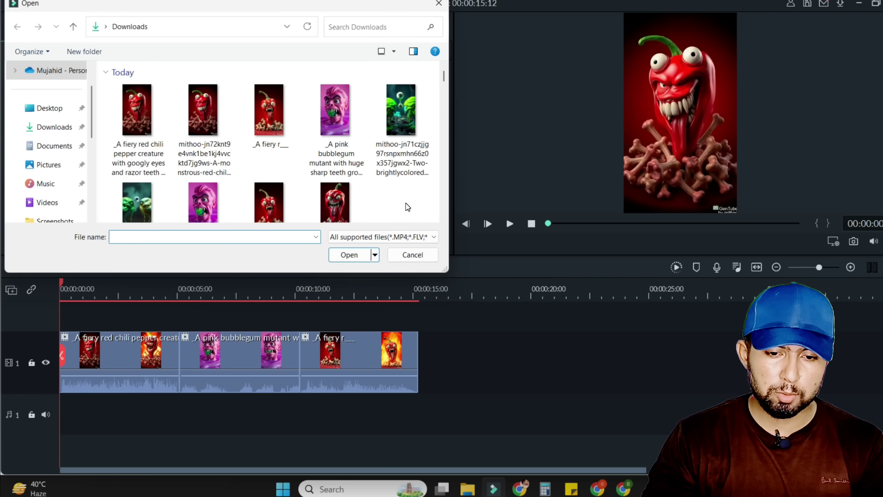
scroll(369, 203, "down", 10)
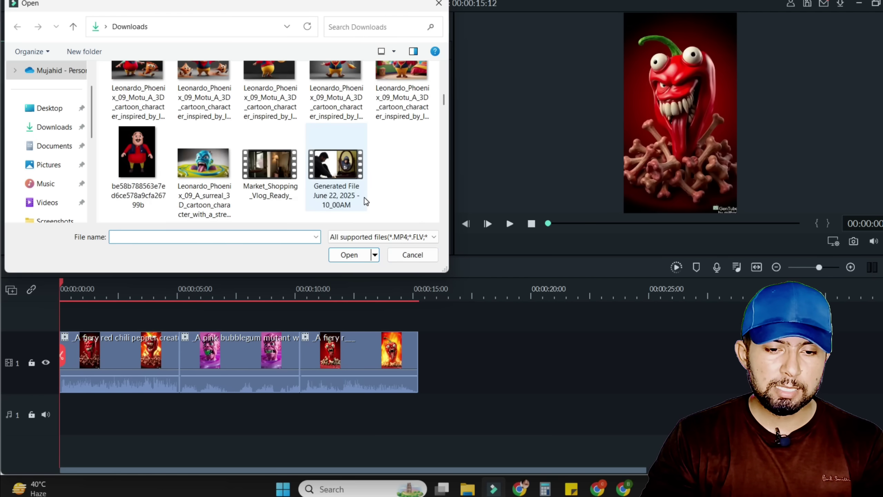
scroll(365, 201, "down", 10)
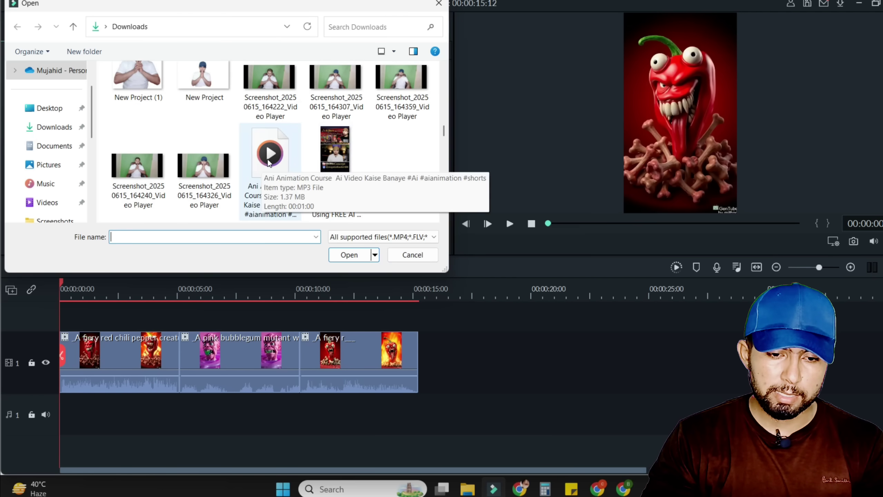
scroll(358, 149, "down", 3)
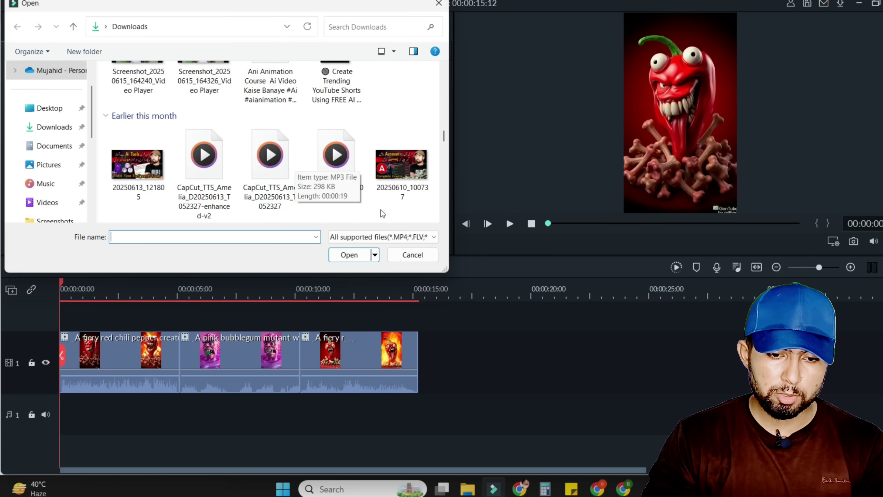
scroll(334, 185, "down", 10)
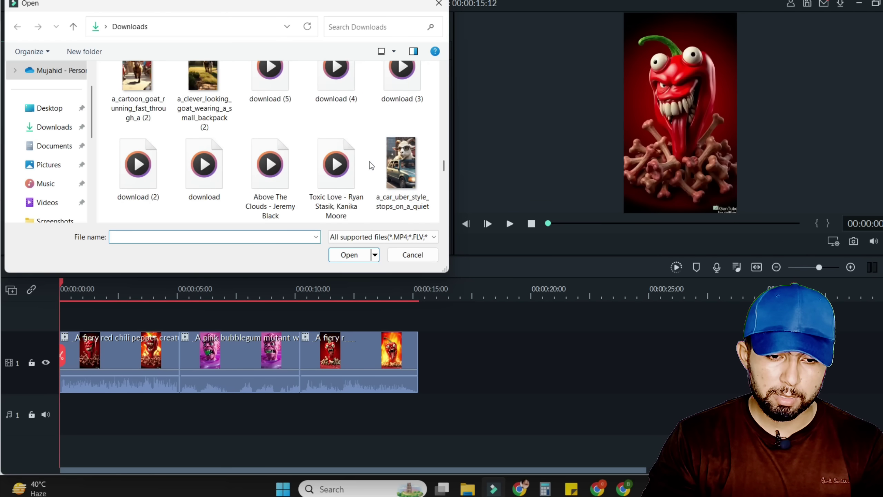
left_click(289, 179)
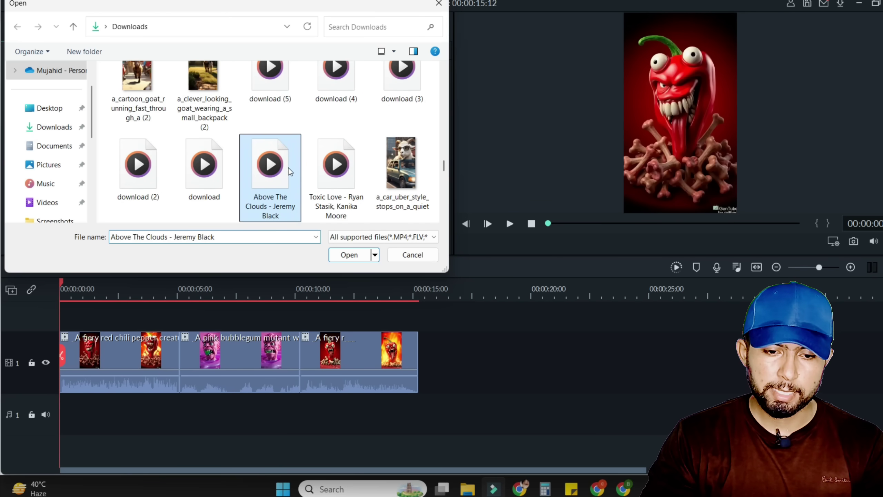
double_click(290, 171)
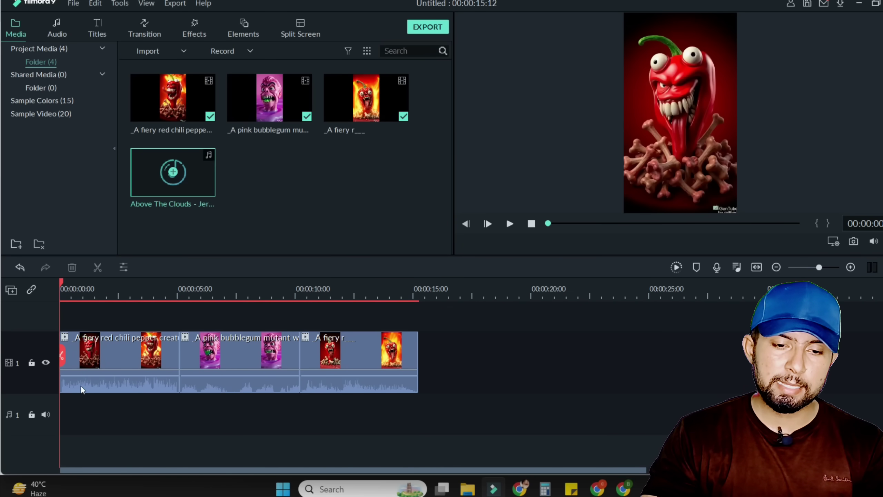
Step: Place the music on the audio track from 0 and cut it at 00:00:15 where the clips end
left_click_drag(81, 388, 60, 414)
left_click_drag(381, 380, 481, 420)
left_click_drag(116, 416, 114, 418)
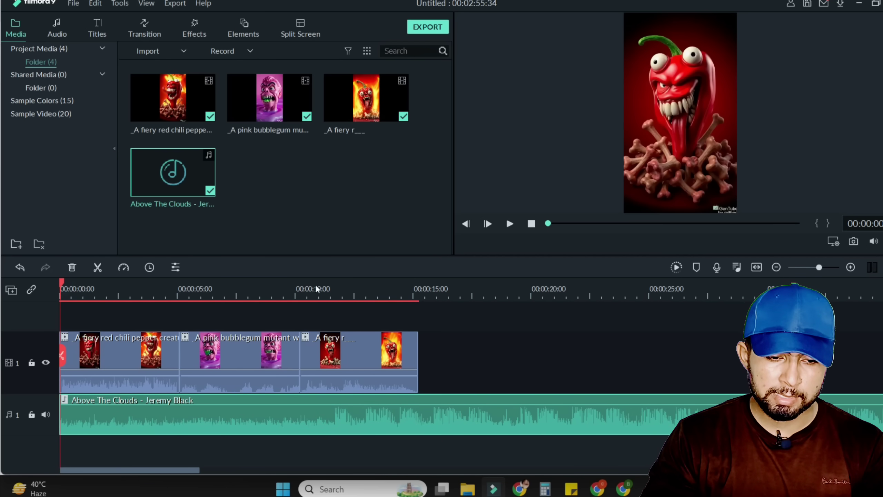
left_click(423, 294)
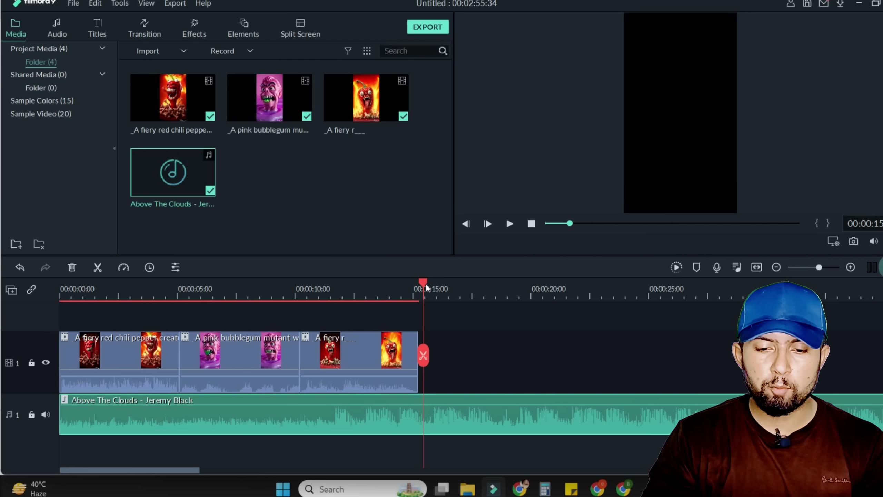
left_click_drag(428, 287, 418, 287)
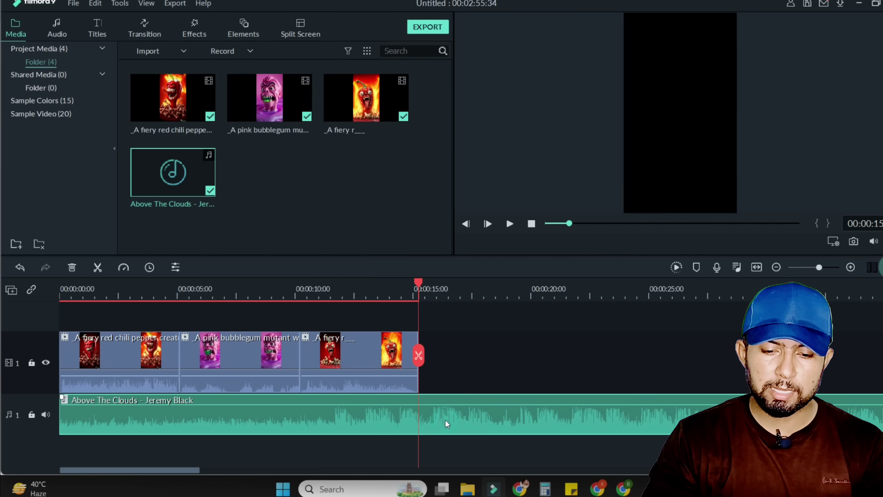
key("ctrl+b")
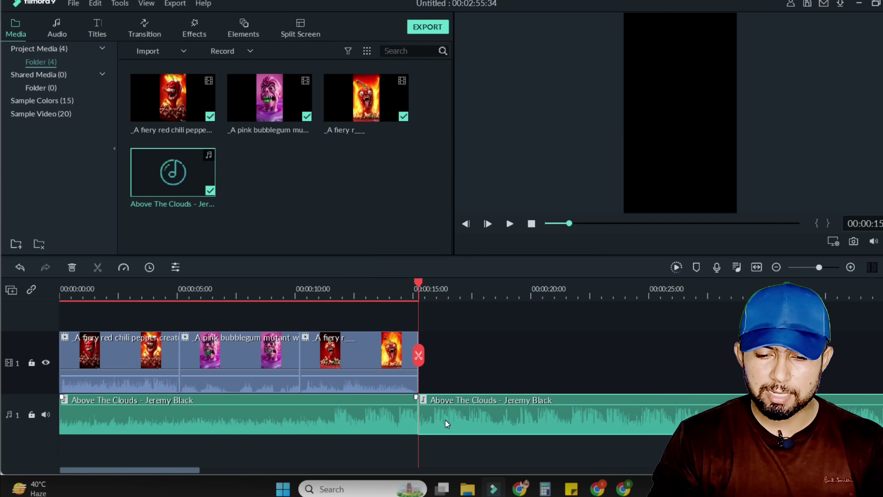
key("Delete")
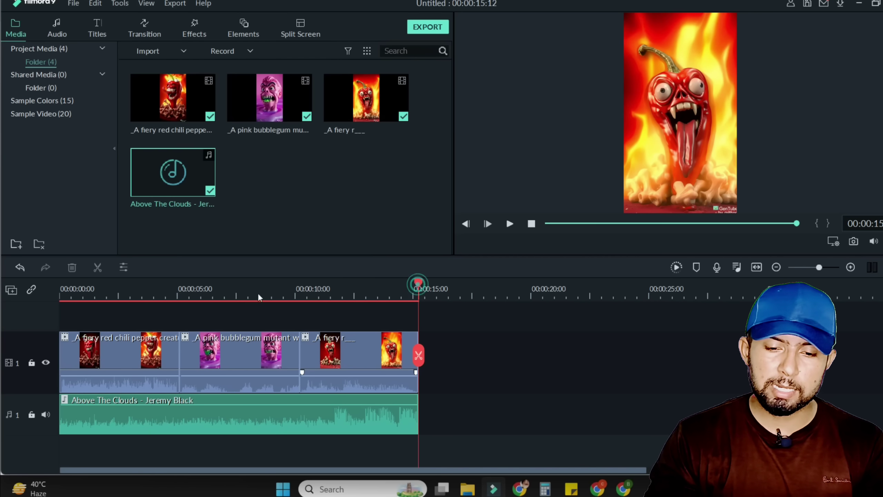
left_click_drag(418, 282, 47, 286)
left_click(137, 32)
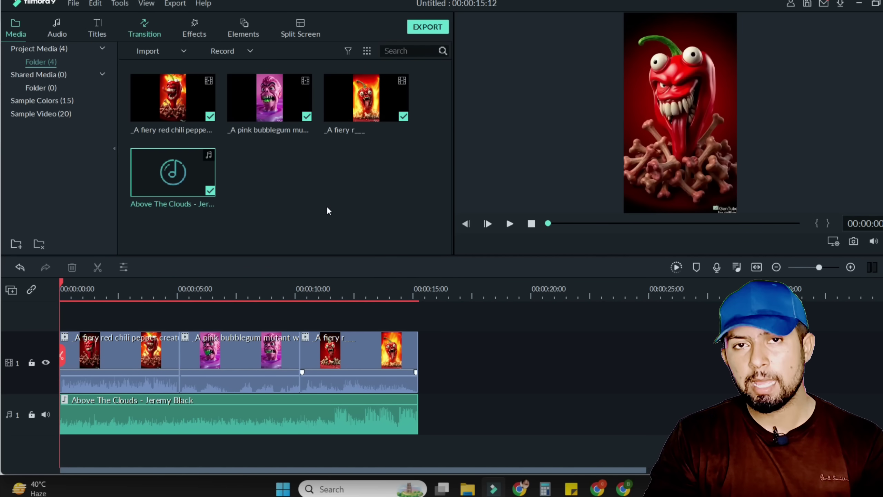
Step: Apply a 9:16 Crop and Zoom of 1031 x 1833 to the first chili clip
left_click(680, 157)
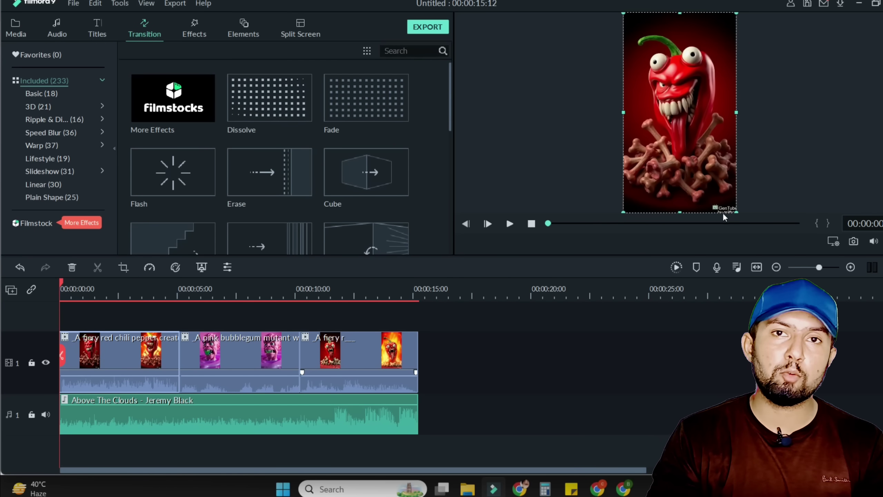
right_click(124, 349)
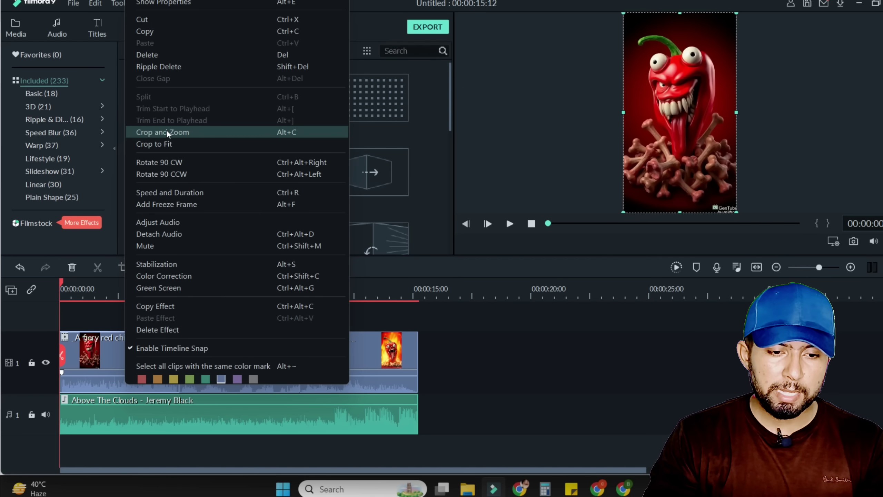
left_click(166, 130)
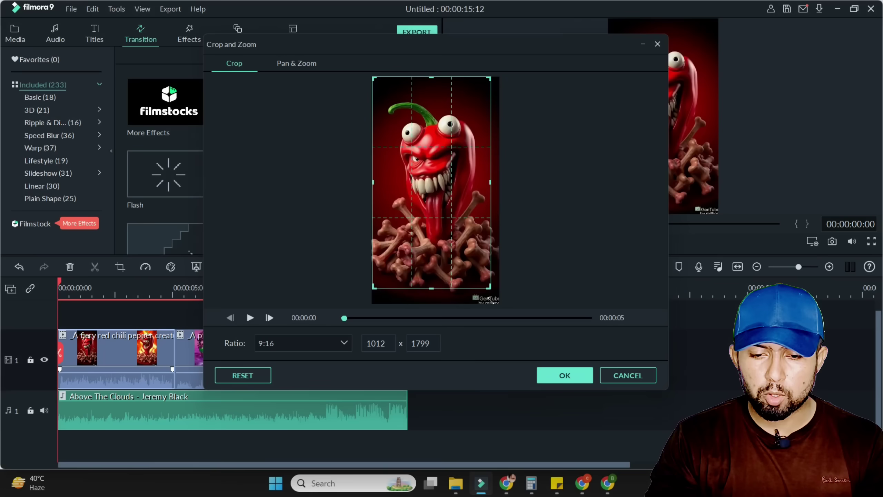
left_click_drag(510, 306, 507, 305)
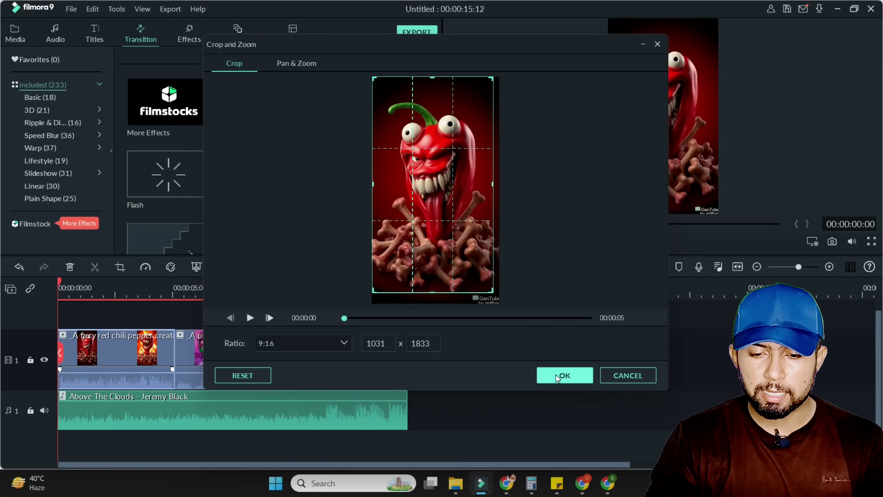
left_click(556, 375)
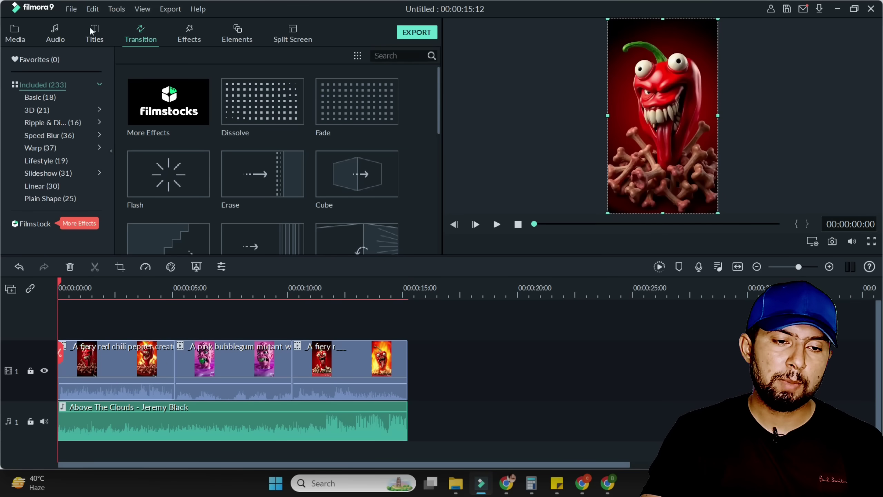
left_click(92, 28)
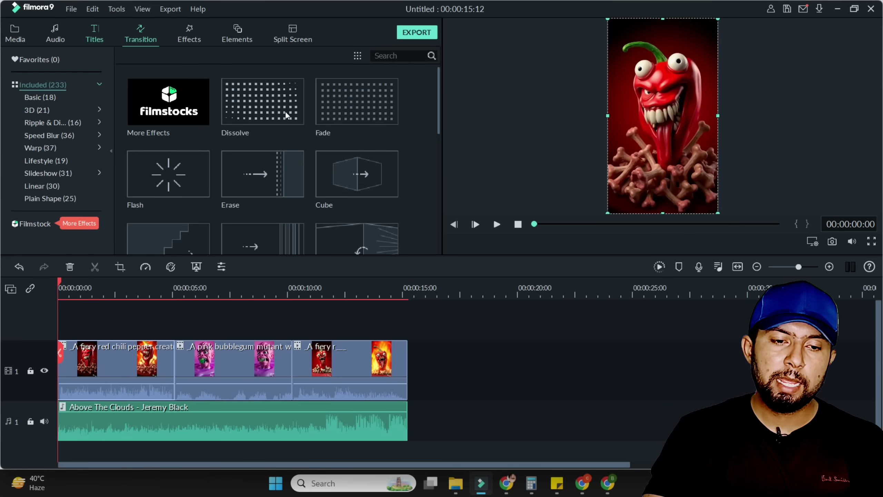